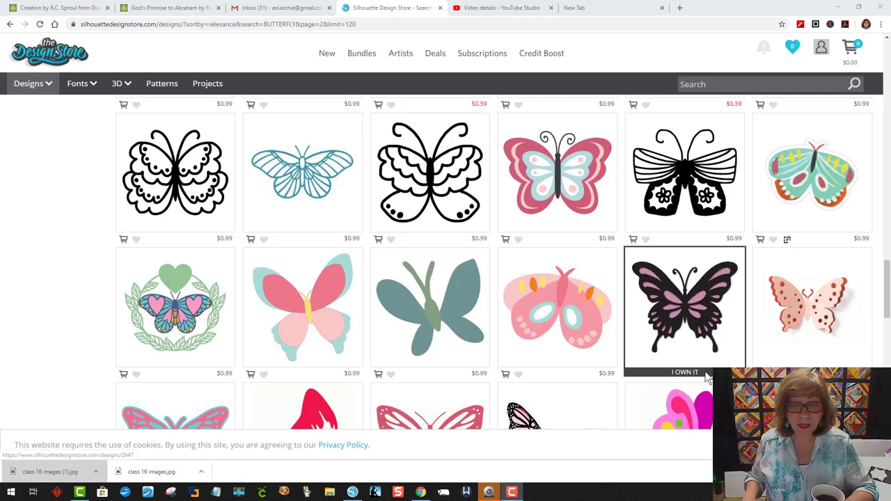
# Open the black butterfly design's details and select its Design ID 2647
pyautogui.click(673, 326)
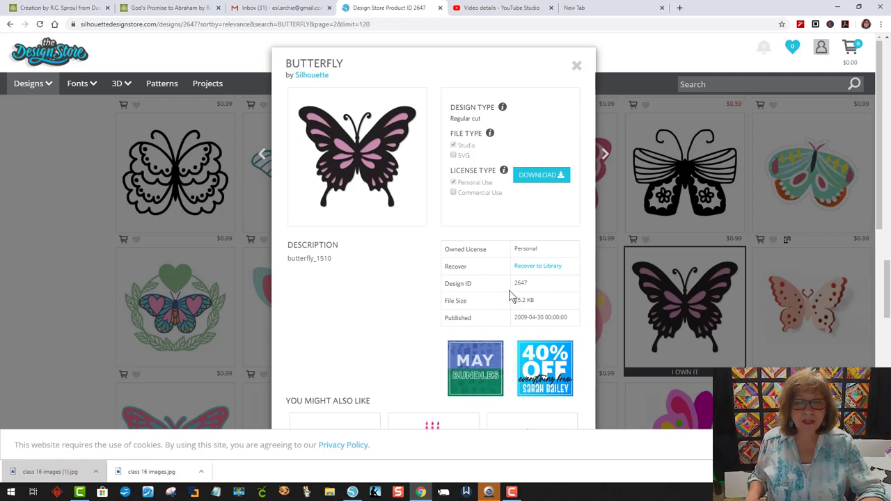
pyautogui.moveTo(453, 283); pyautogui.dragTo(533, 293)
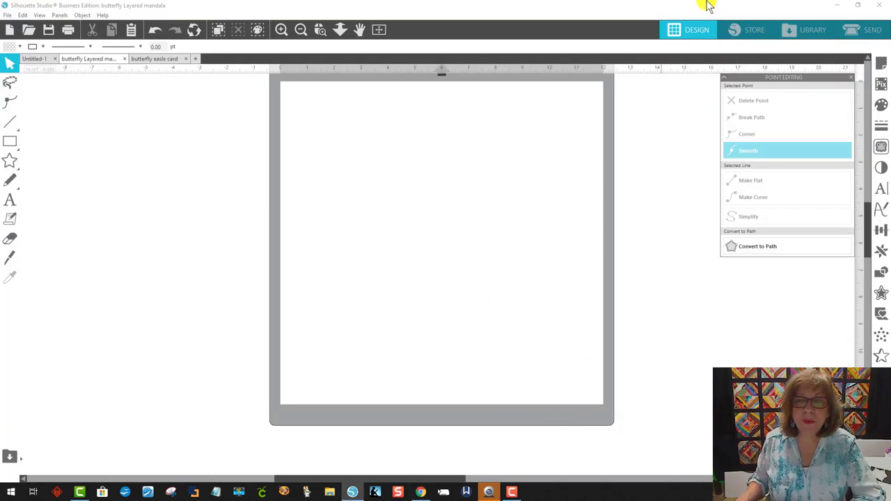
# Preview the butterfly easle card design from the Library, then close the preview
pyautogui.click(808, 29)
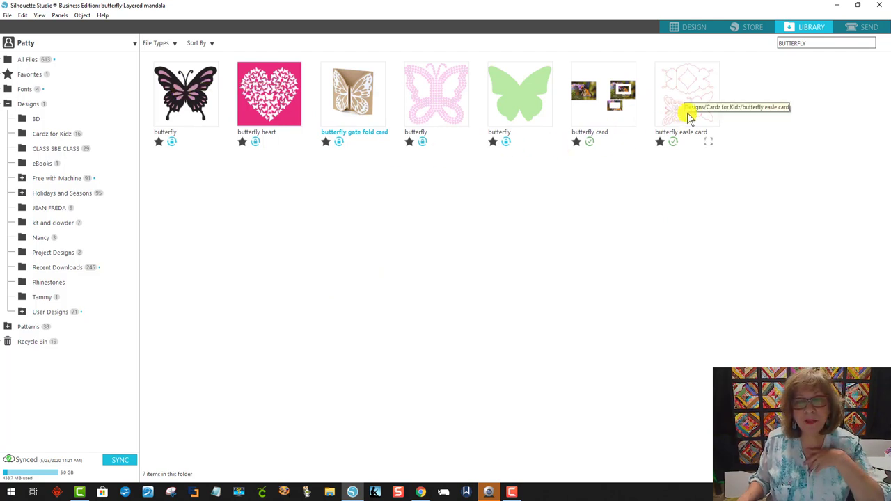
pyautogui.click(709, 144)
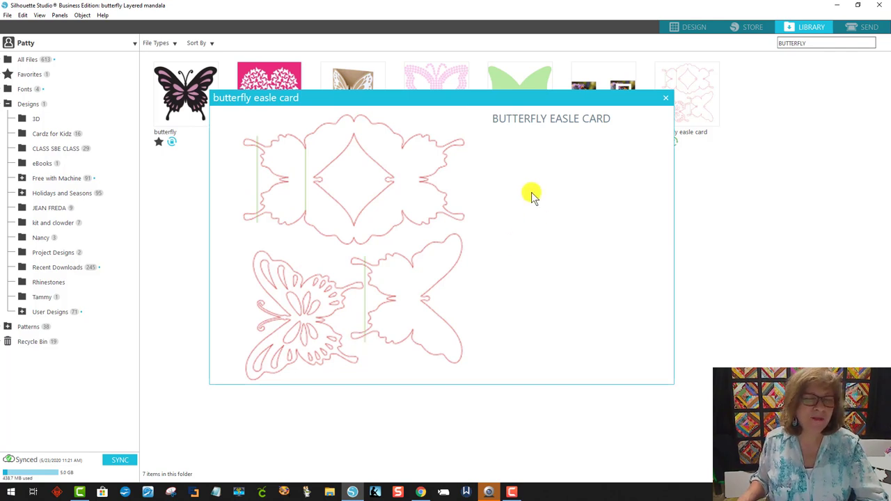
pyautogui.moveTo(707, 108)
pyautogui.click(667, 103)
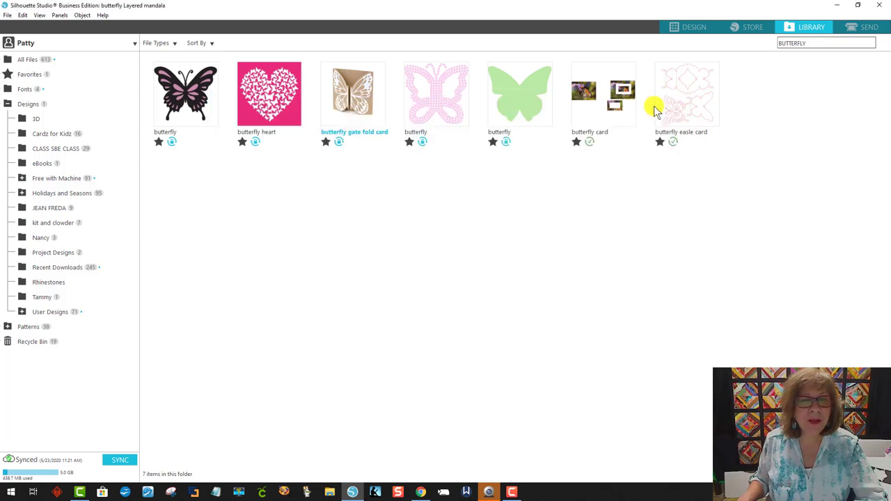
# Open the butterfly design, merge the ornate butterfly's pieces and park it left of the mat
pyautogui.doubleClick(185, 92)
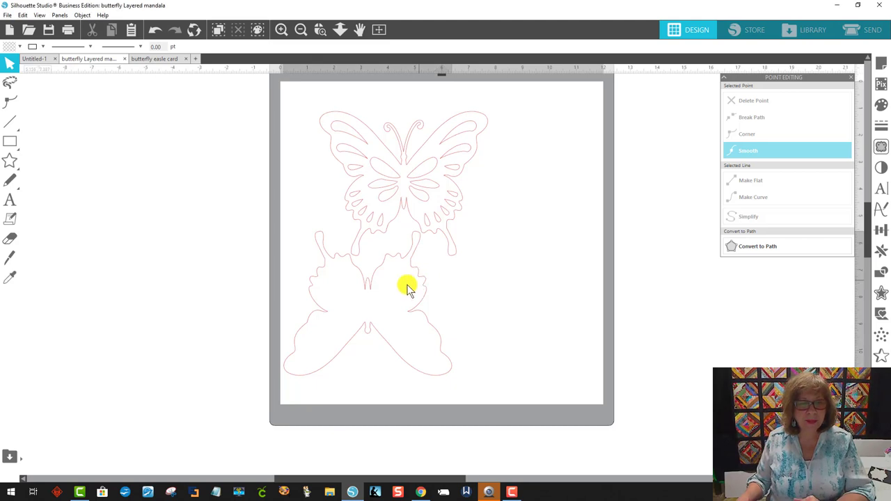
pyautogui.moveTo(396, 291); pyautogui.dragTo(231, 300)
pyautogui.click(379, 232)
pyautogui.click(389, 254)
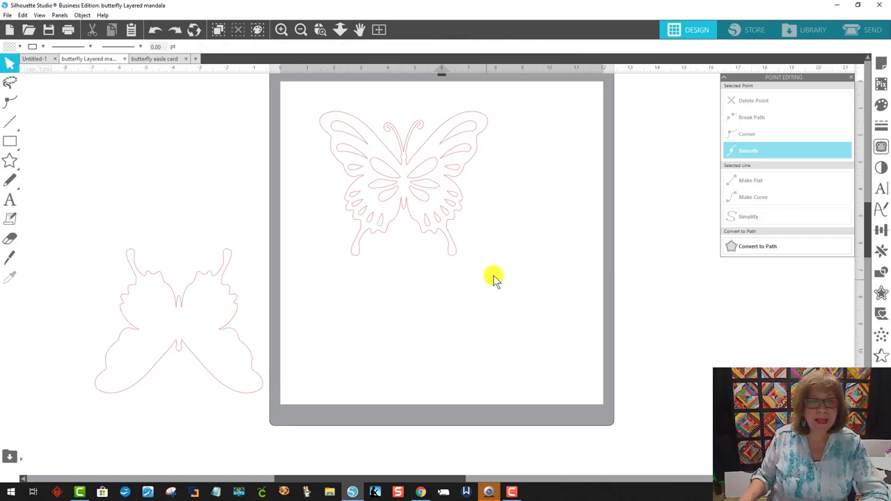
pyautogui.moveTo(494, 279); pyautogui.dragTo(294, 90)
pyautogui.rightClick(369, 163)
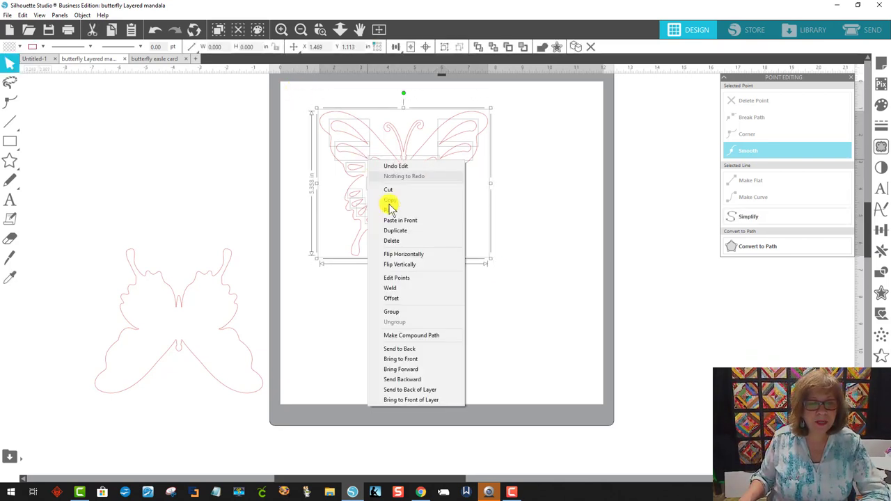
pyautogui.click(404, 310)
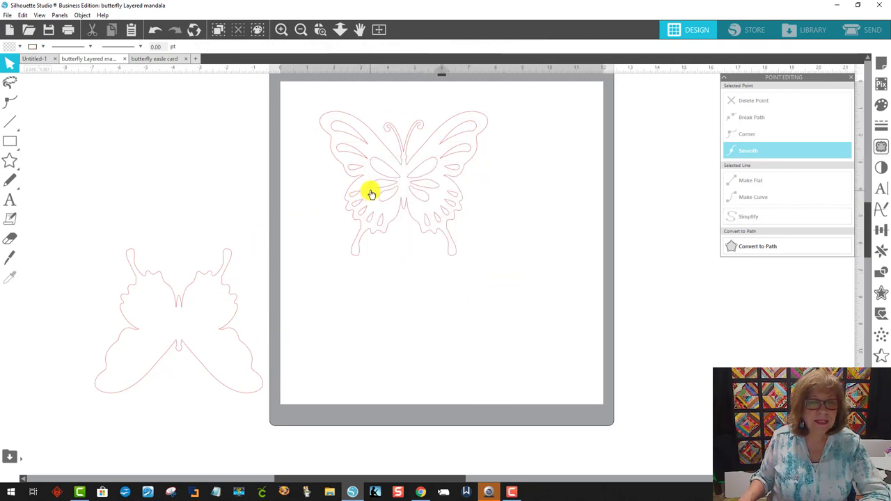
pyautogui.moveTo(370, 190); pyautogui.dragTo(109, 185)
# Place the plain butterfly shape on the mat and rotate it 90° onto its side
pyautogui.moveTo(174, 292); pyautogui.dragTo(408, 189)
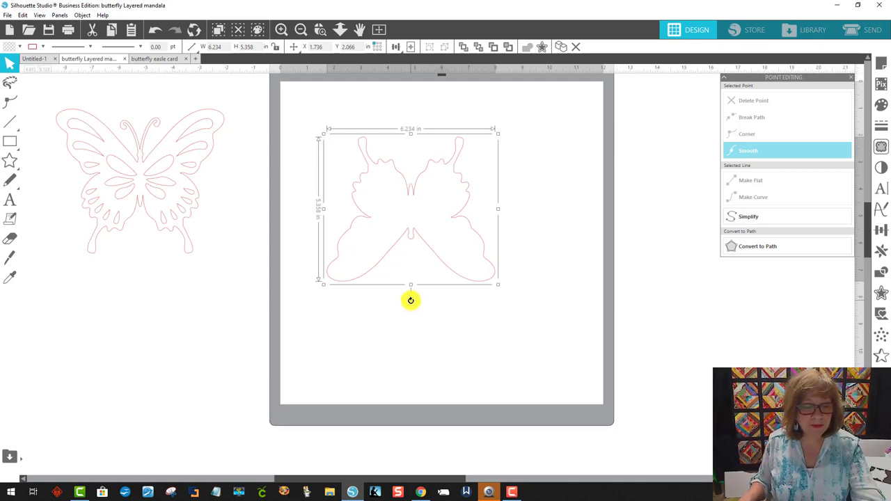
pyautogui.moveTo(411, 301); pyautogui.dragTo(486, 200)
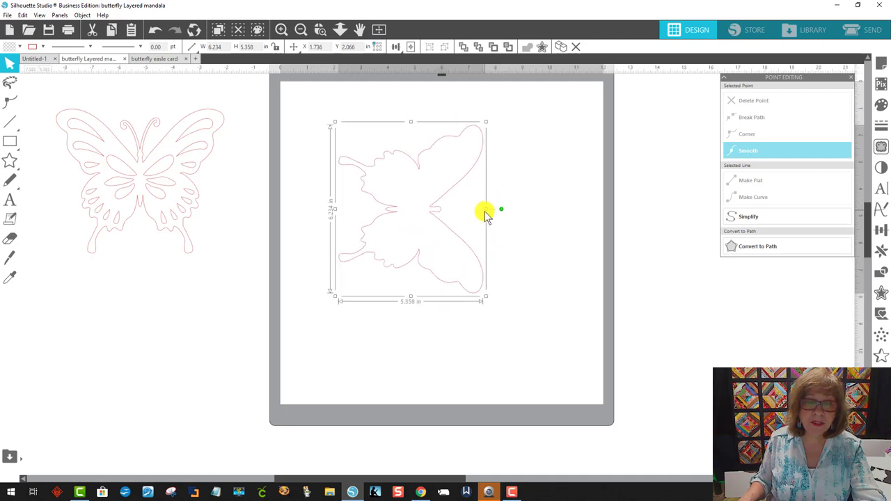
pyautogui.moveTo(484, 211)
pyautogui.mouseDown()
pyautogui.moveTo(483, 233)
pyautogui.moveTo(487, 213)
pyautogui.mouseUp()
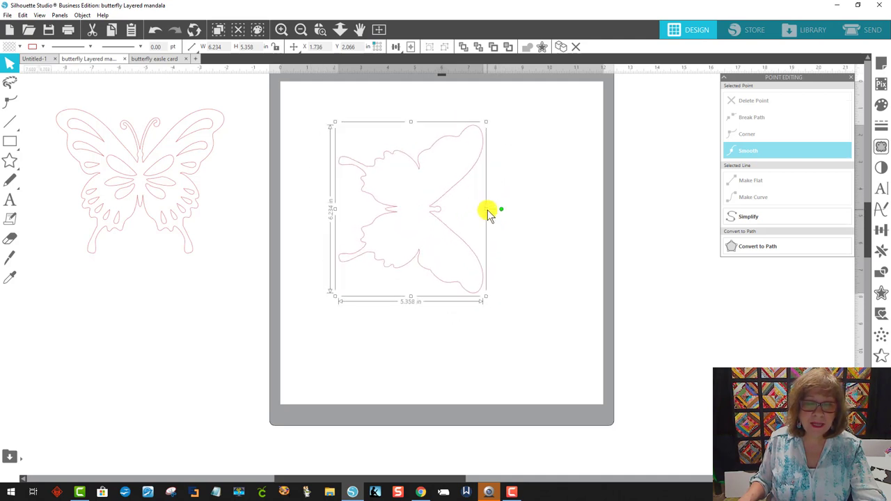
# Add a Mirror Right copy of the sideways butterfly and nudge it two steps left
pyautogui.moveTo(421, 218); pyautogui.dragTo(392, 201)
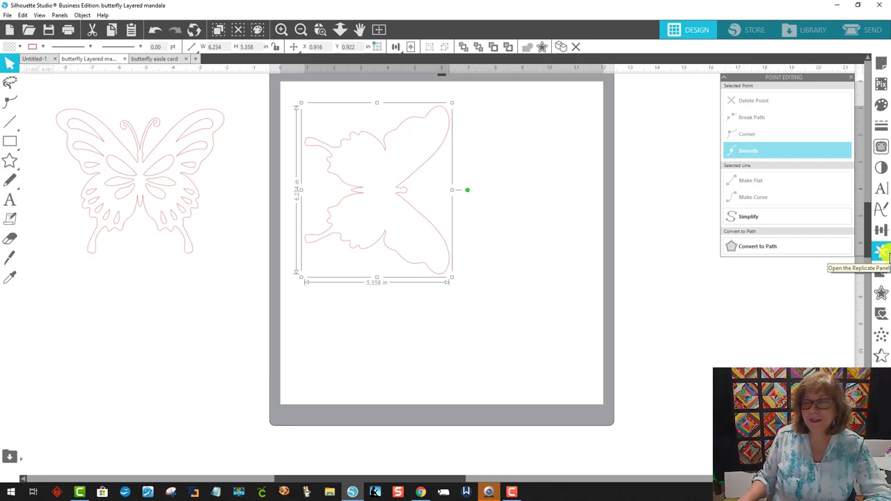
pyautogui.click(881, 252)
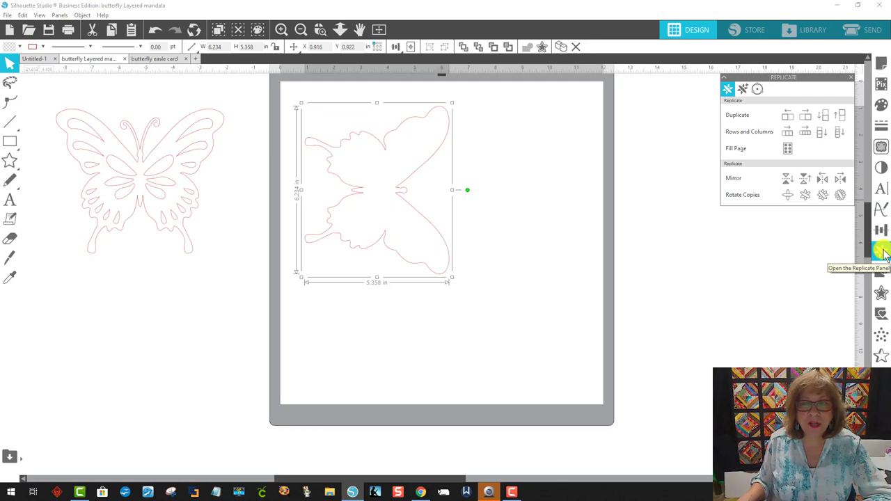
pyautogui.click(882, 252)
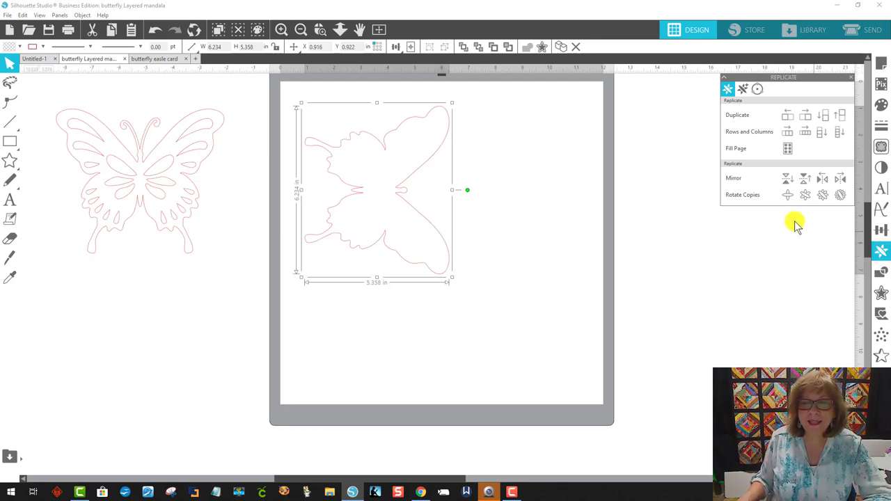
pyautogui.click(841, 179)
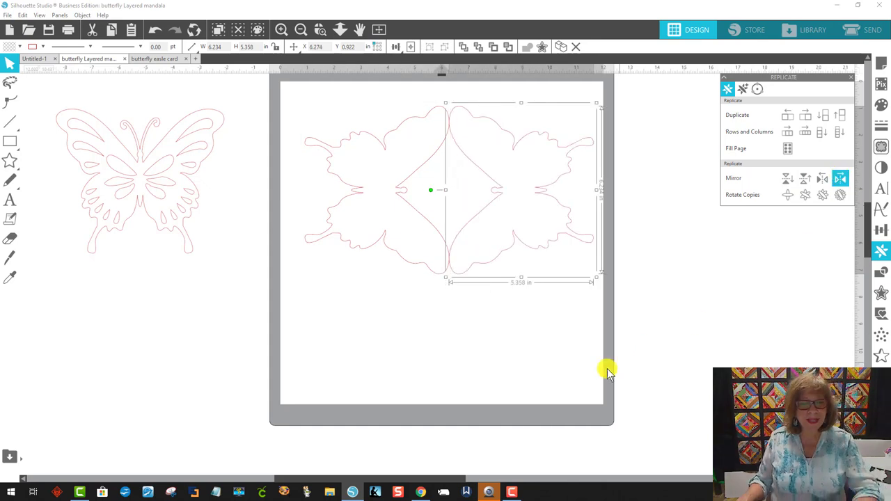
pyautogui.click(537, 341)
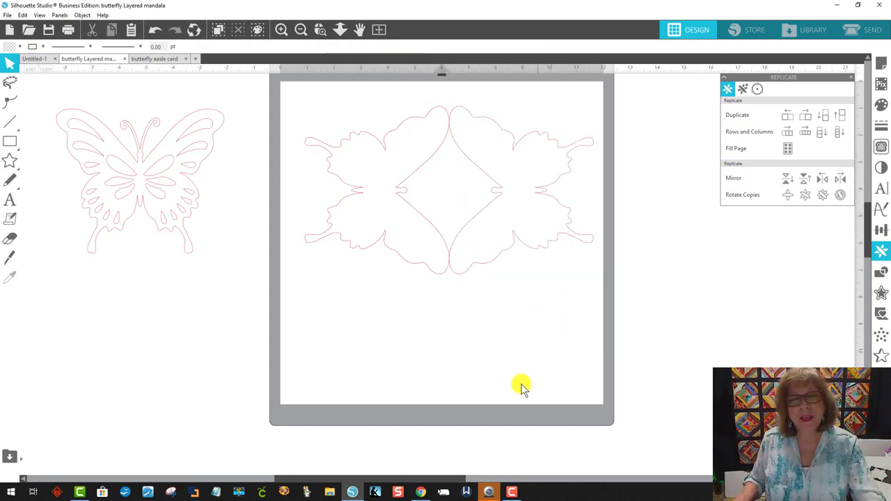
pyautogui.click(506, 252)
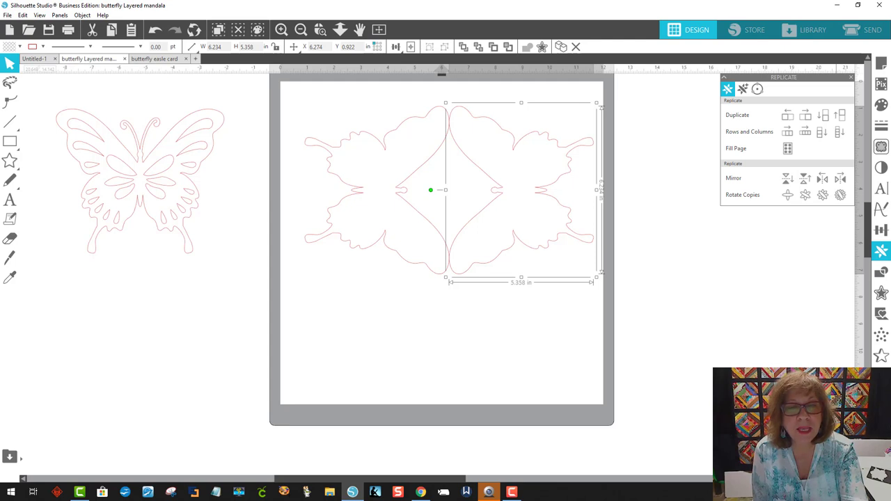
pyautogui.press('Left')
pyautogui.press('Left')
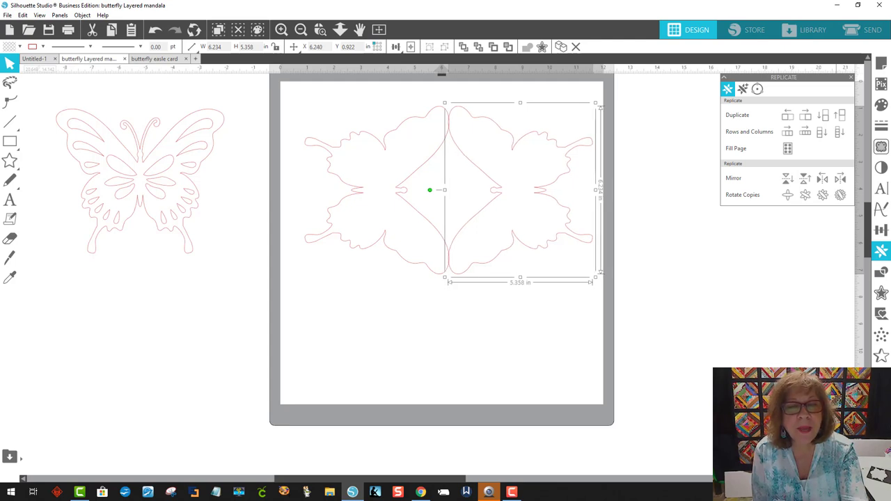
pyautogui.press('Left')
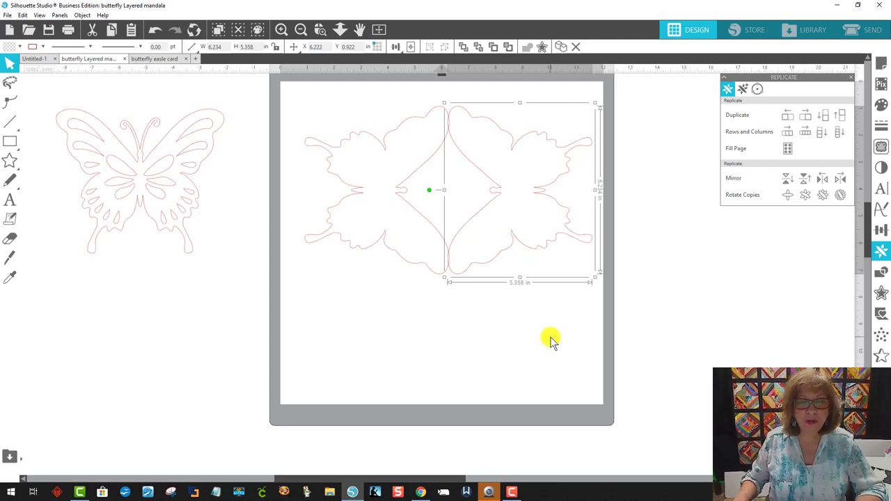
# Weld both butterfly halves into one 10.665 in wide base
pyautogui.moveTo(599, 321); pyautogui.dragTo(298, 91)
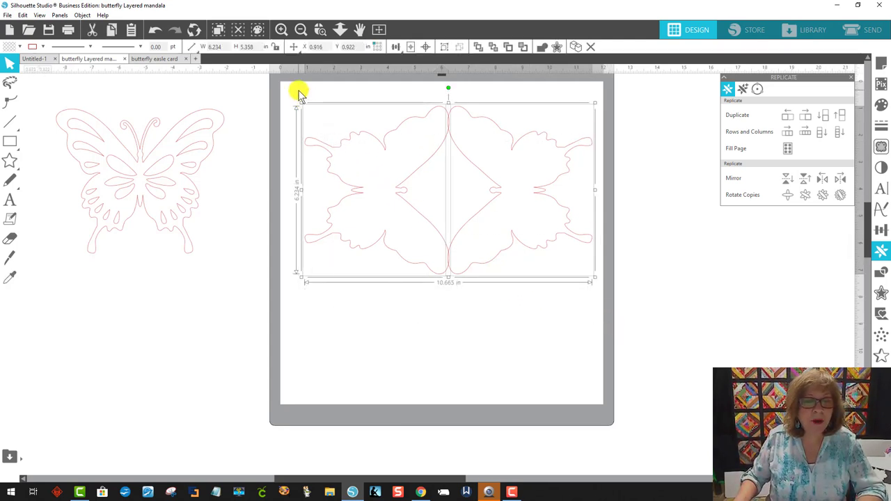
pyautogui.rightClick(409, 159)
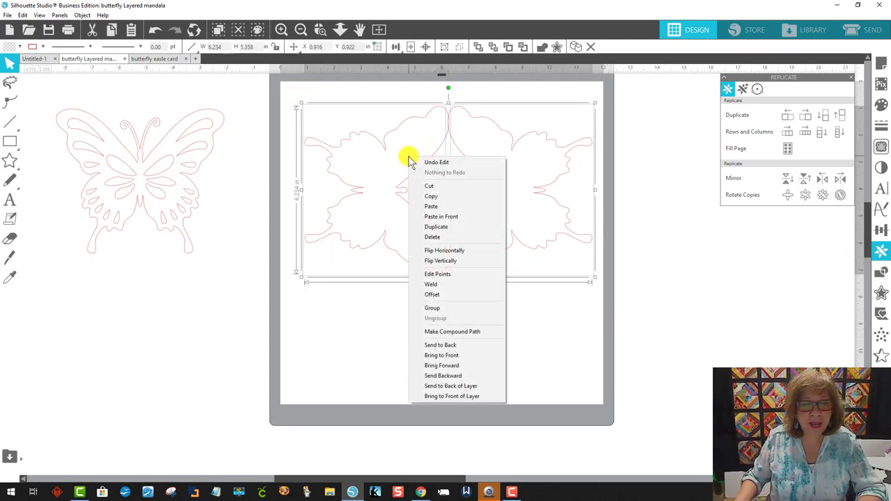
pyautogui.click(453, 287)
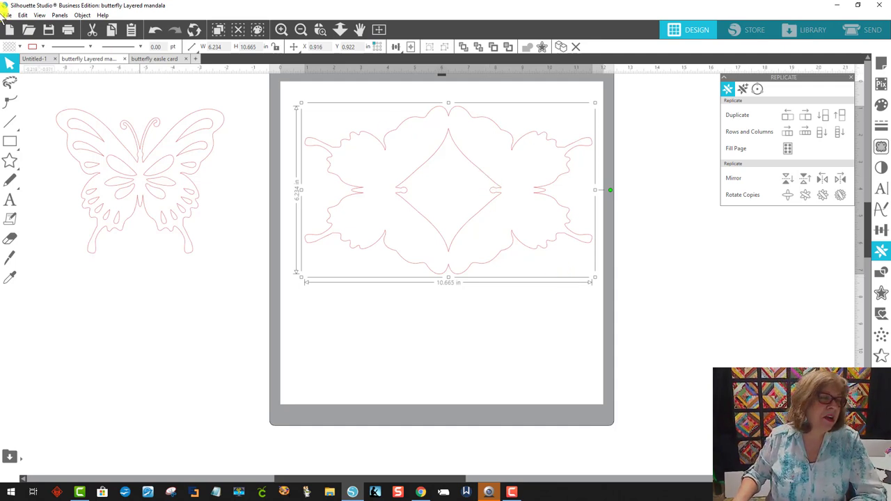
# Fill the welded base black, park it off the mat, and bring the ornate butterfly onto the mat
pyautogui.click(19, 47)
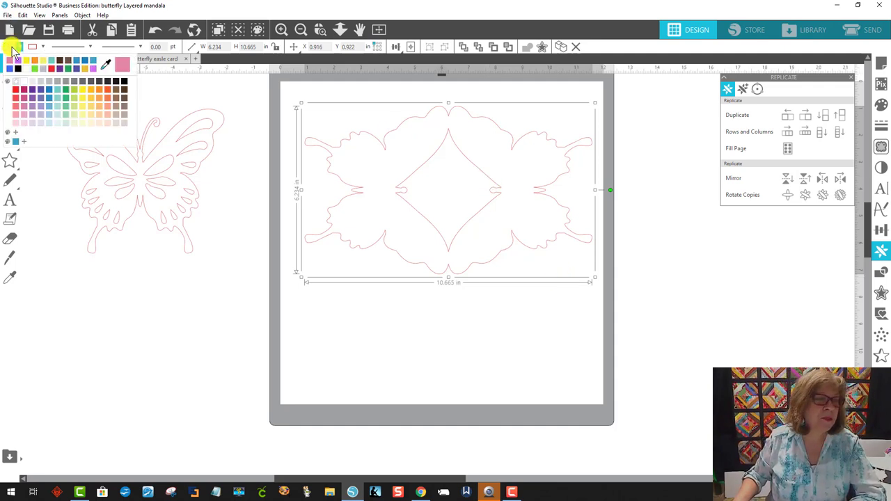
pyautogui.click(124, 81)
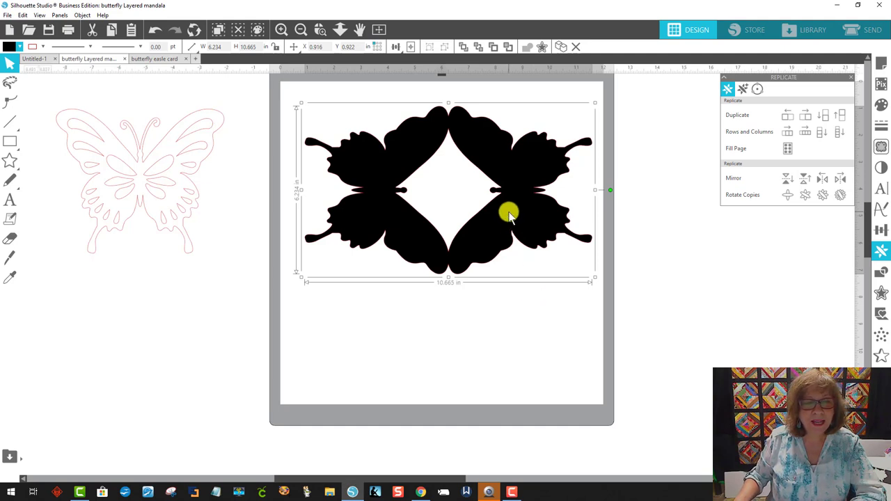
pyautogui.moveTo(509, 213); pyautogui.dragTo(182, 395)
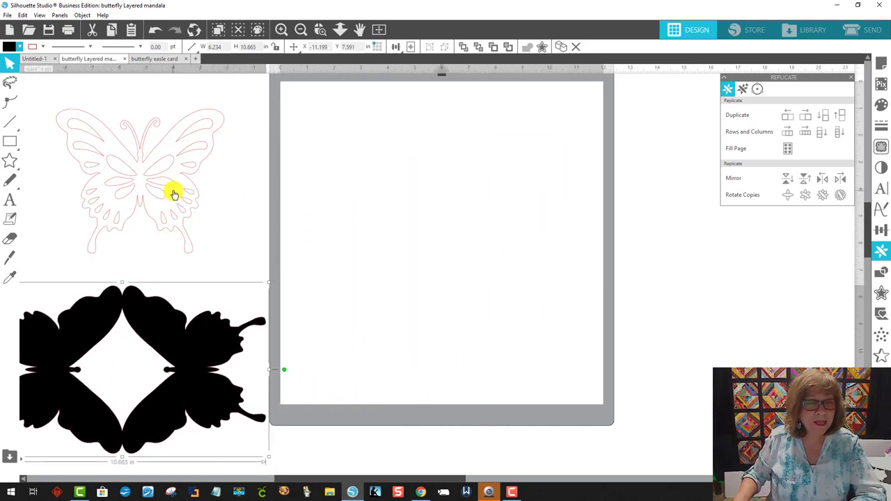
pyautogui.moveTo(175, 193); pyautogui.dragTo(479, 197)
pyautogui.click(518, 246)
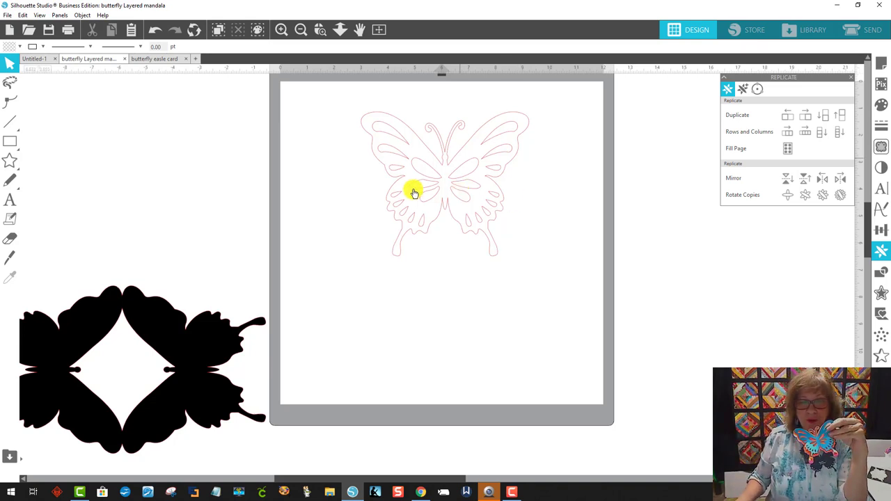
# Fill the ornate butterfly solid blue
pyautogui.click(433, 159)
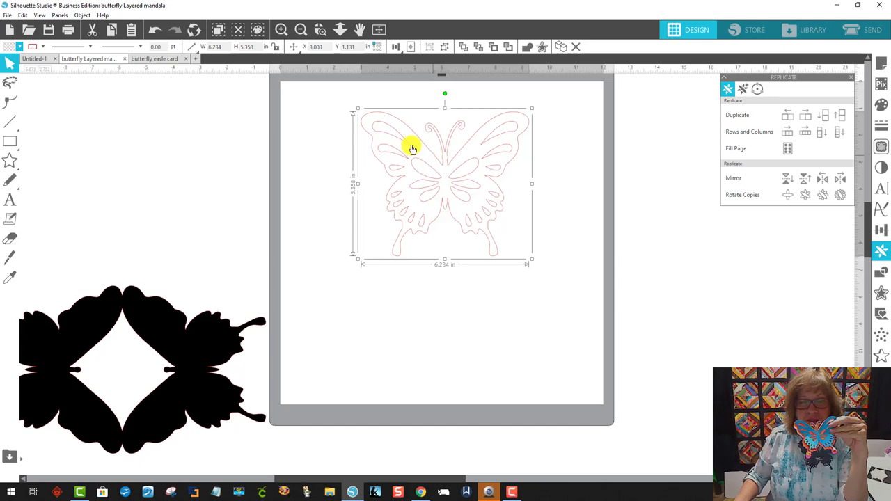
pyautogui.click(19, 47)
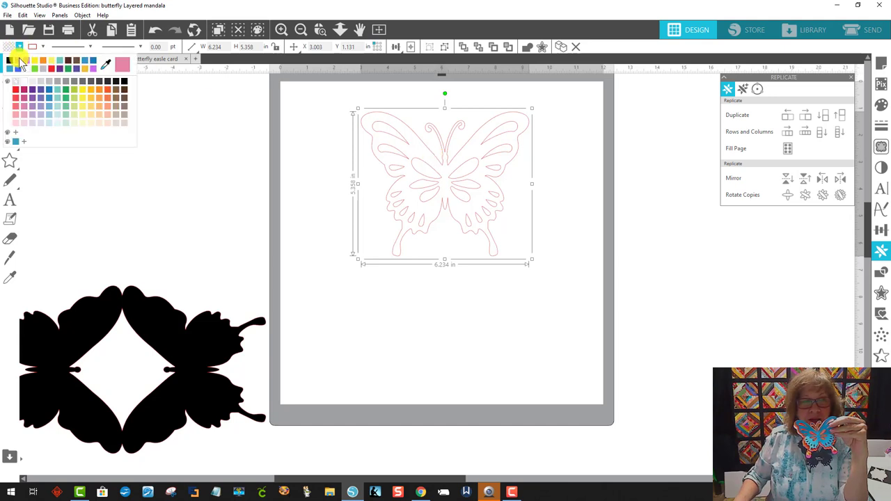
pyautogui.click(88, 62)
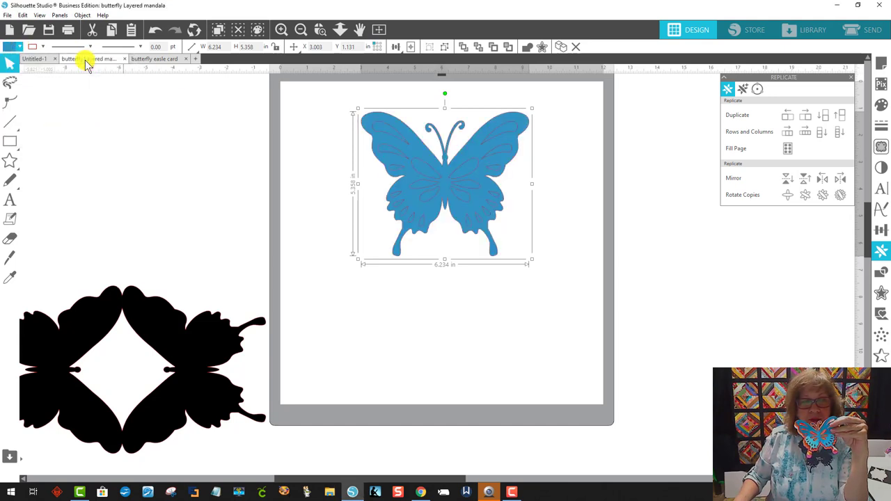
pyautogui.click(383, 293)
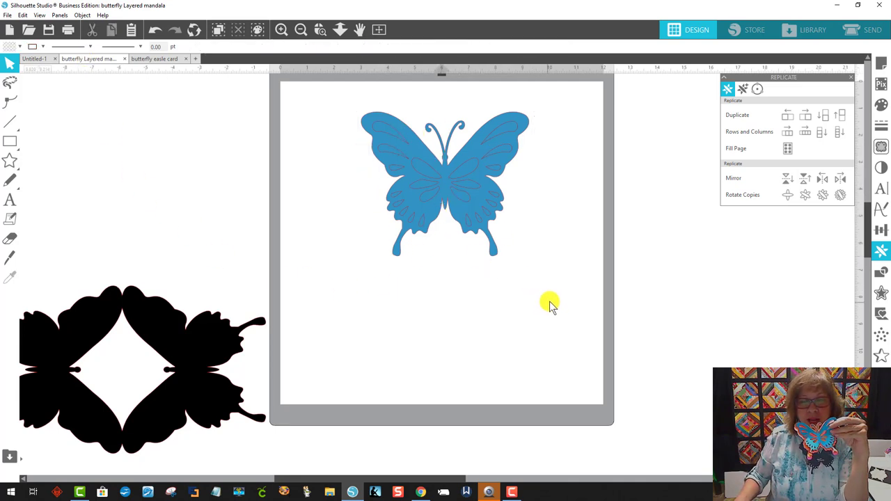
# Make the whole blue butterfly a compound path via the Object menu
pyautogui.moveTo(550, 303); pyautogui.dragTo(438, 192)
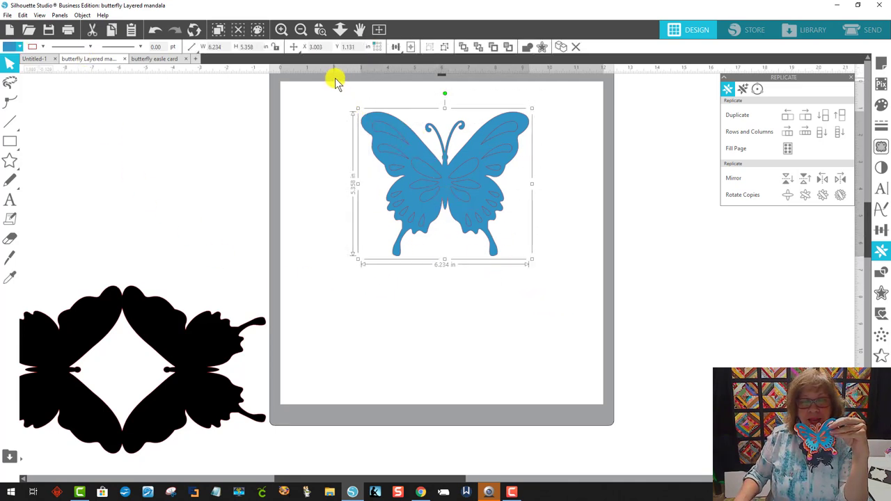
pyautogui.click(82, 15)
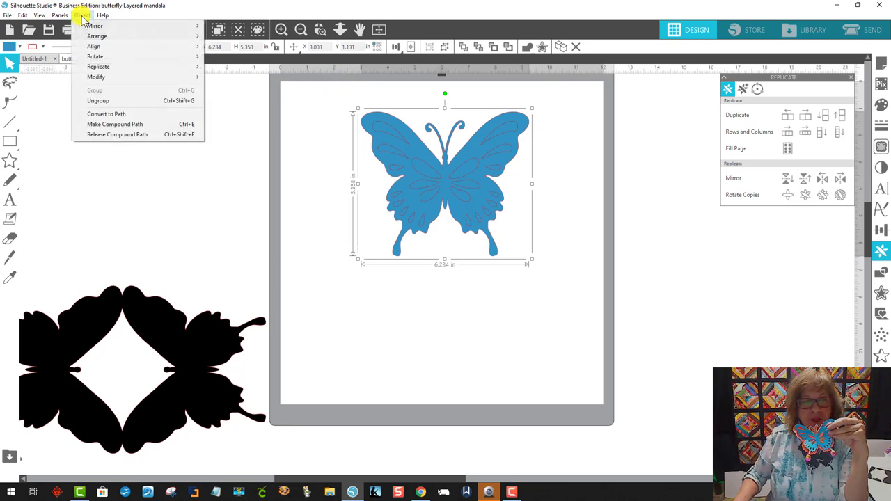
pyautogui.click(174, 124)
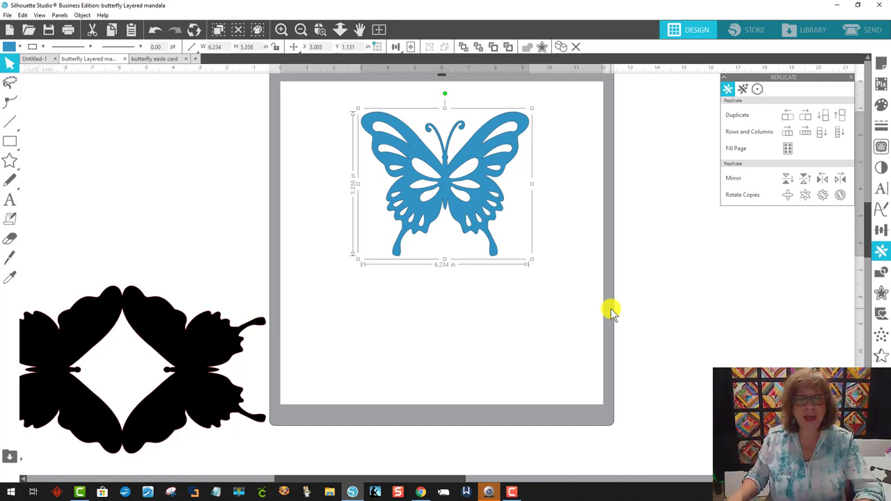
pyautogui.click(534, 353)
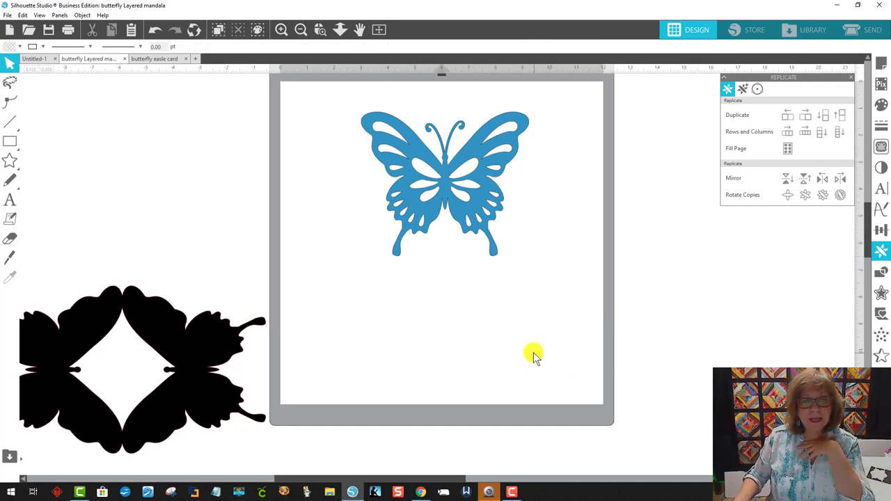
pyautogui.click(469, 206)
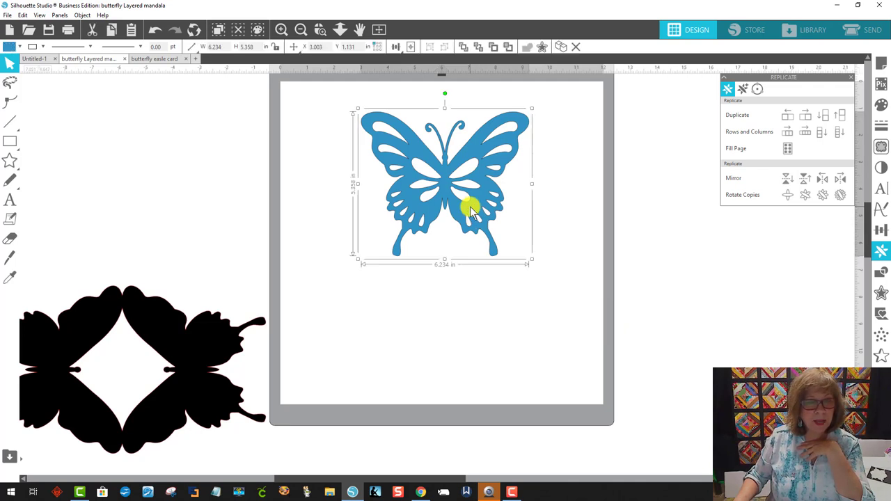
# Create a 0.050 in offset of the blue butterfly, fill it orange, and move the blue aside
pyautogui.click(883, 296)
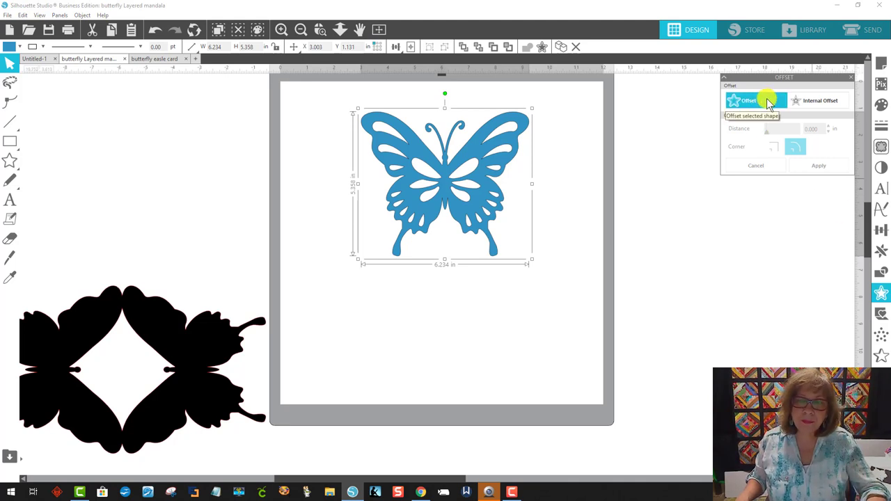
pyautogui.click(771, 103)
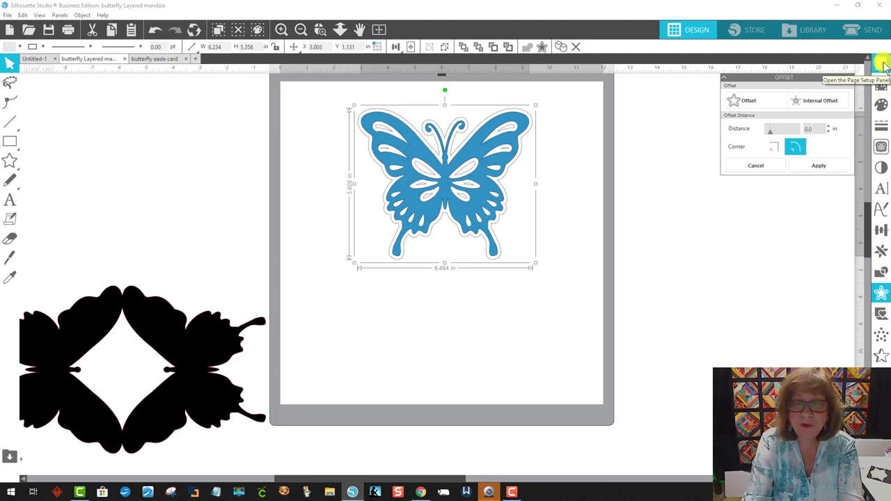
pyautogui.press('Return')
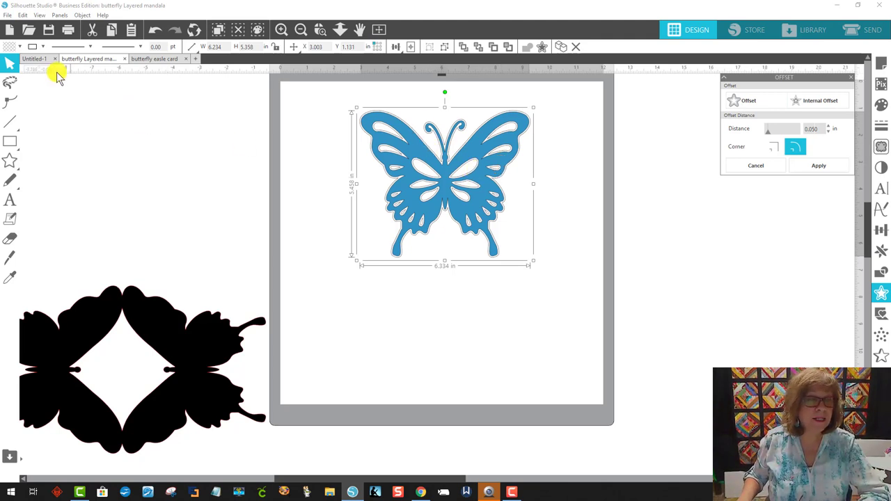
pyautogui.click(20, 46)
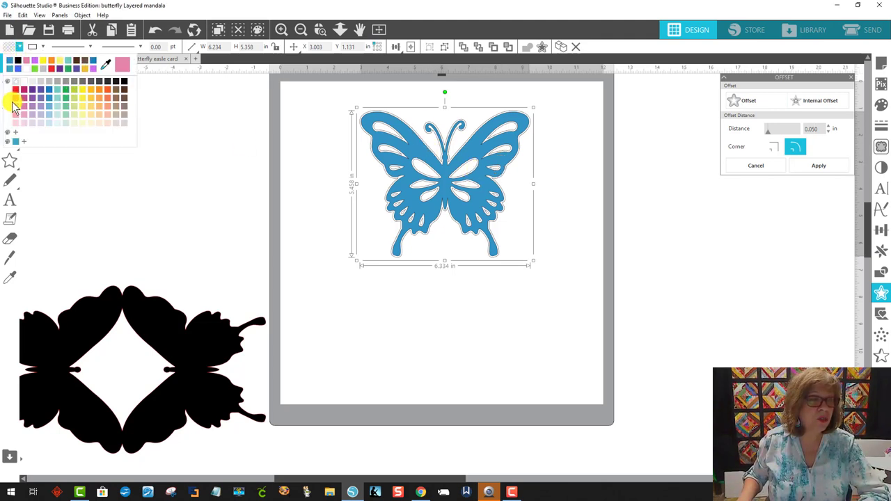
pyautogui.click(334, 322)
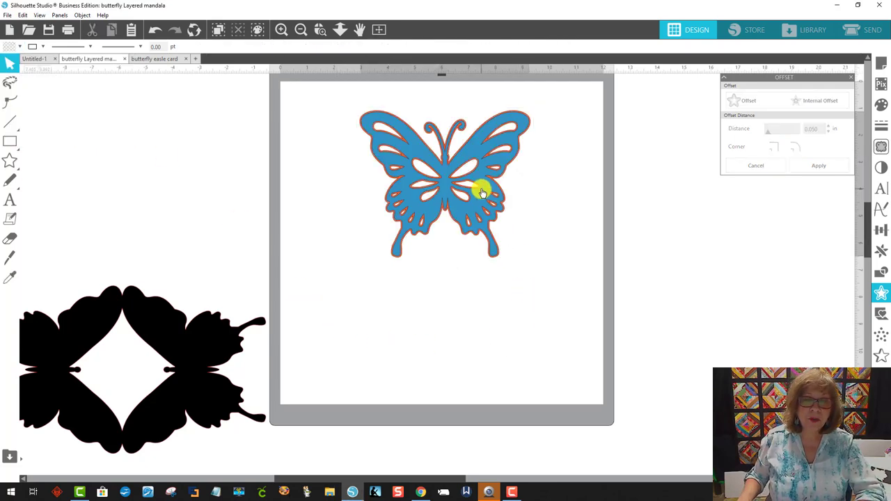
pyautogui.moveTo(478, 189); pyautogui.dragTo(756, 235)
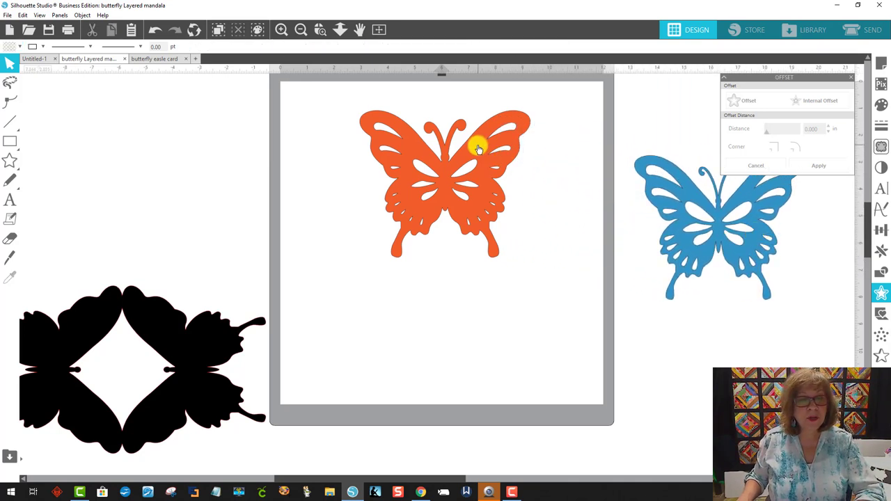
pyautogui.click(483, 147)
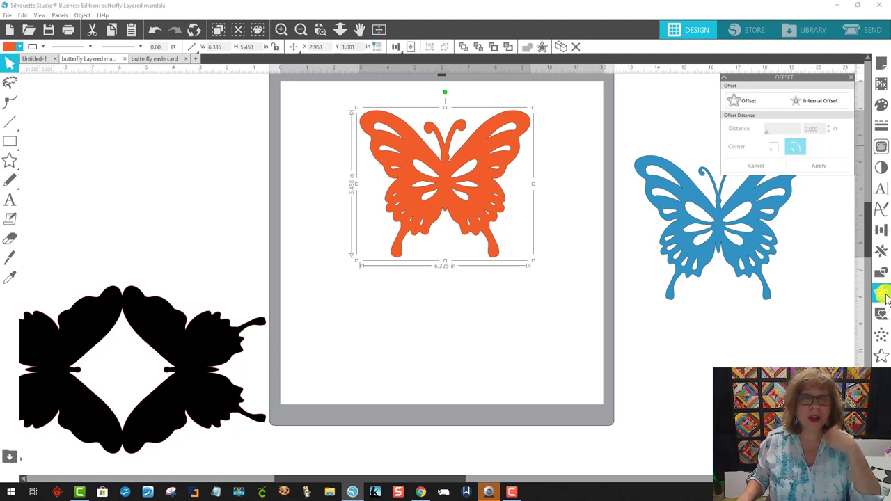
# Offset the orange butterfly by 0.050 in, fill the offset yellow, and stack orange onto blue
pyautogui.click(747, 100)
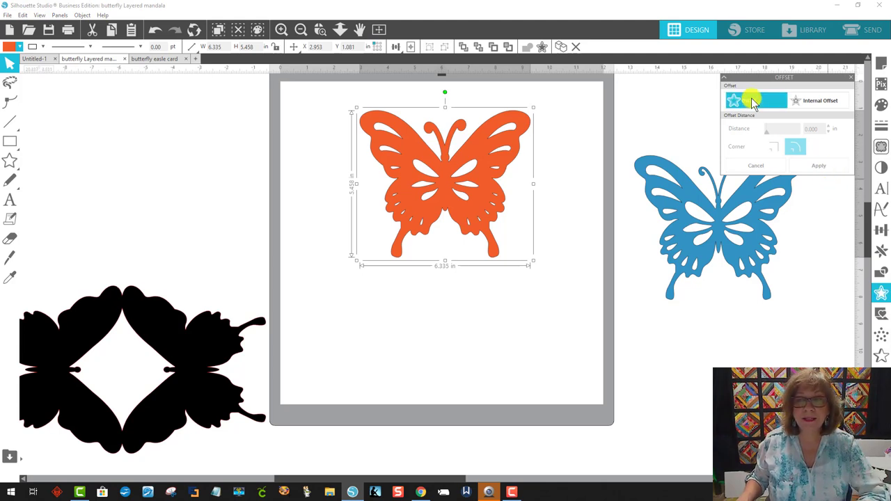
pyautogui.click(828, 132)
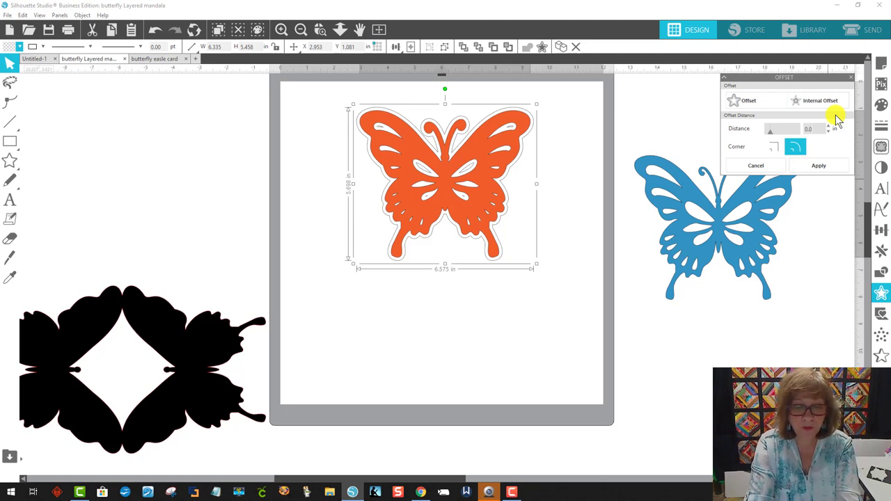
pyautogui.press('Return')
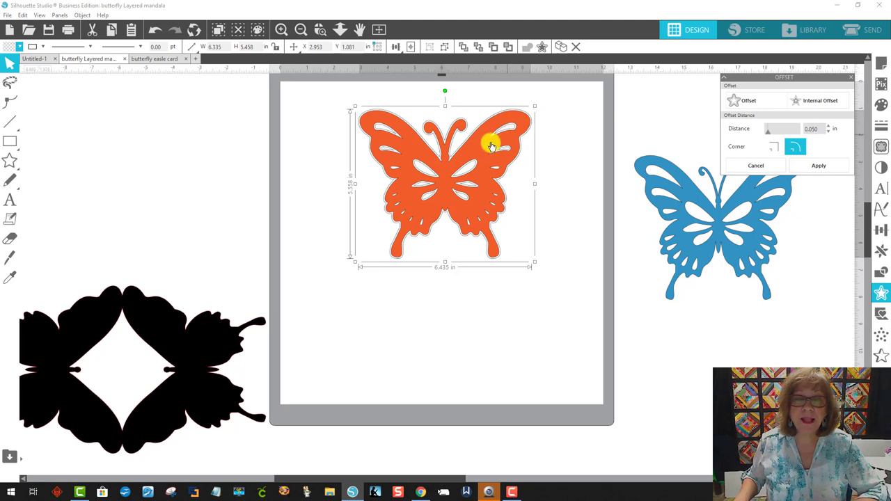
pyautogui.click(8, 47)
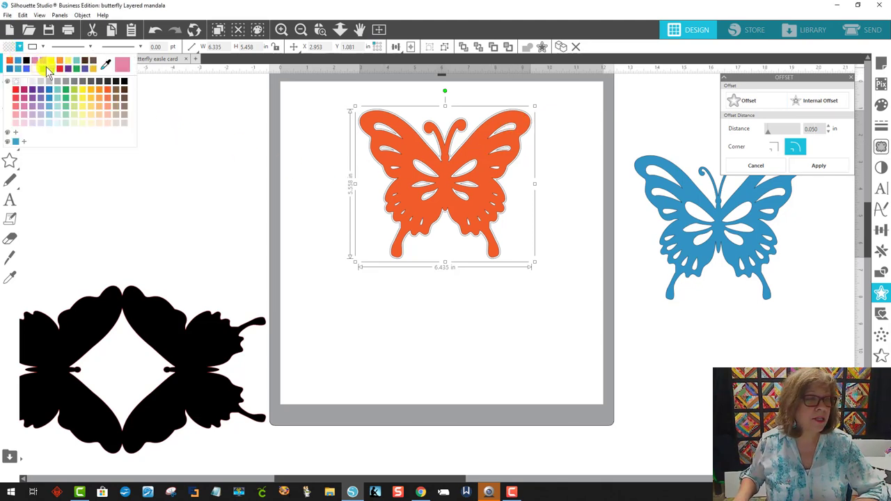
pyautogui.click(83, 96)
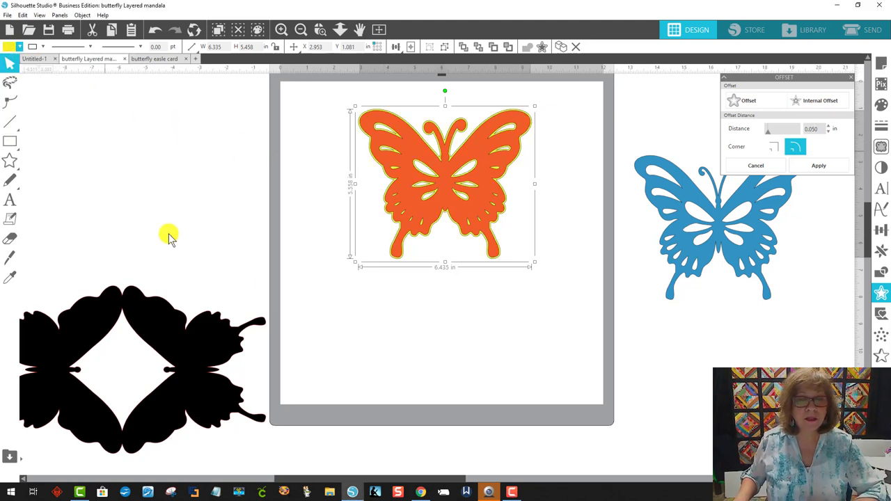
pyautogui.click(390, 321)
pyautogui.moveTo(480, 207); pyautogui.dragTo(752, 254)
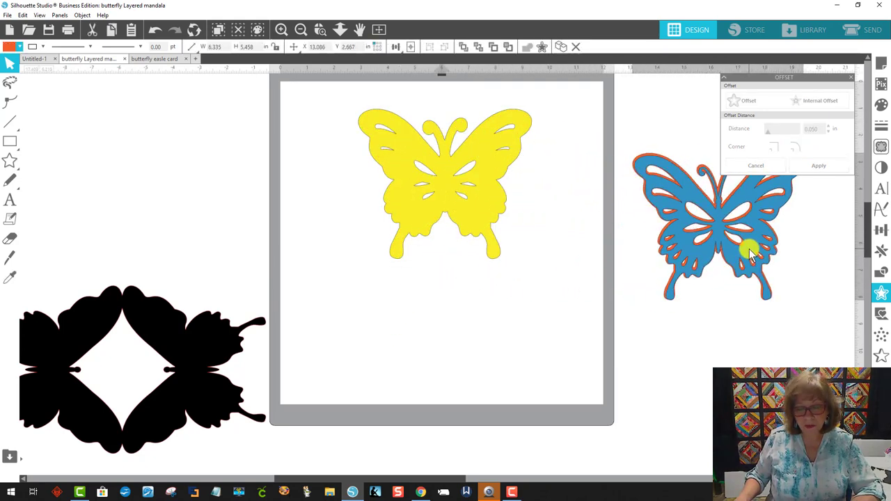
# Offset the yellow butterfly by 0.050 in, fill it pink, and stack yellow on the pile
pyautogui.click(751, 252)
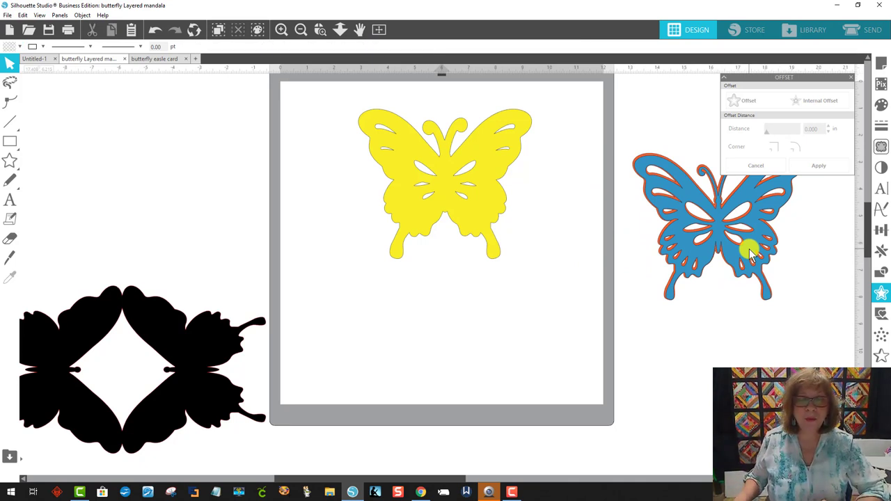
pyautogui.click(489, 175)
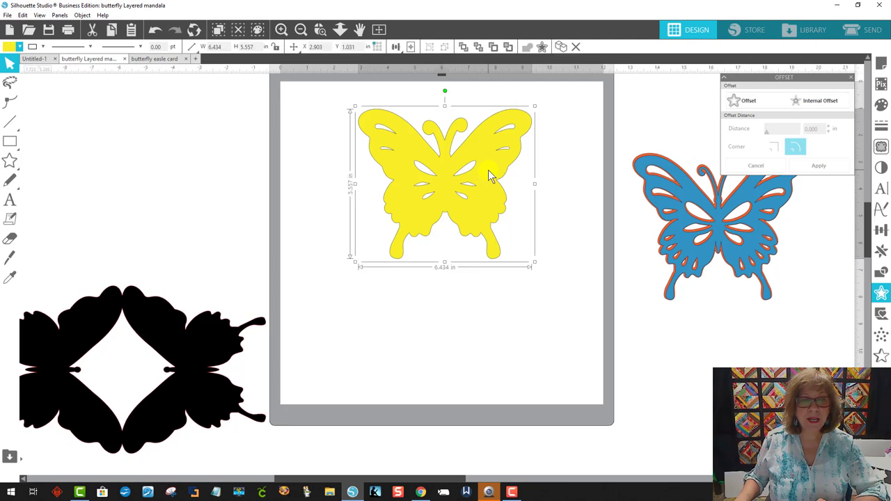
pyautogui.click(752, 108)
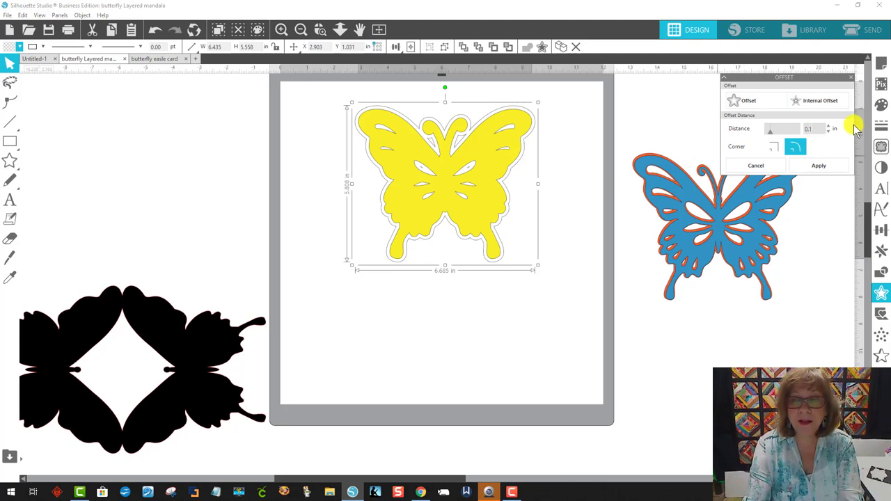
pyautogui.press('Return')
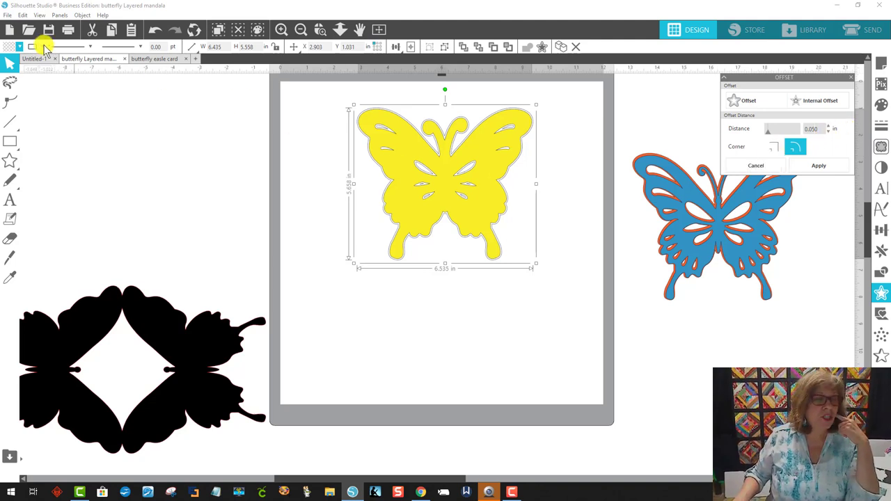
pyautogui.click(19, 46)
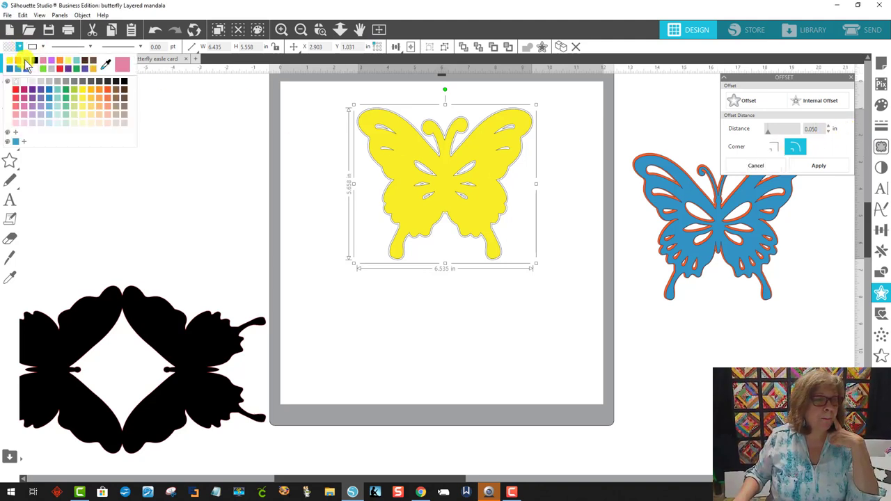
pyautogui.click(122, 65)
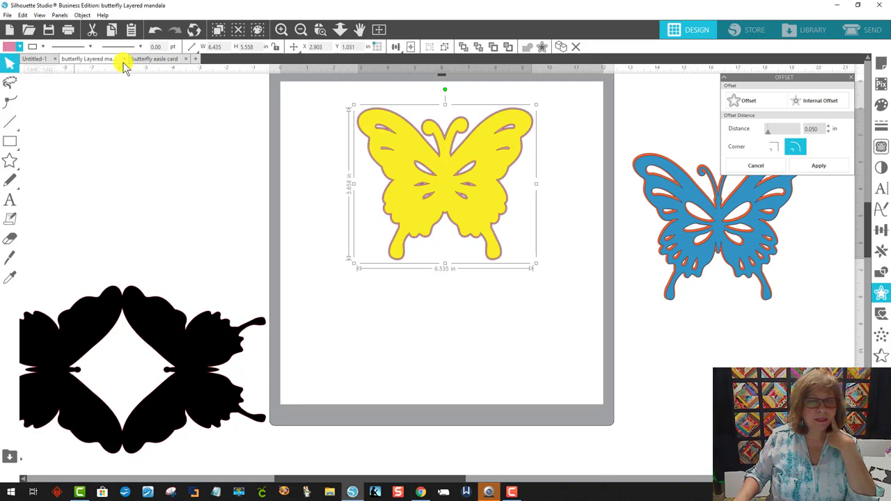
pyautogui.moveTo(478, 209); pyautogui.dragTo(749, 249)
pyautogui.click(517, 225)
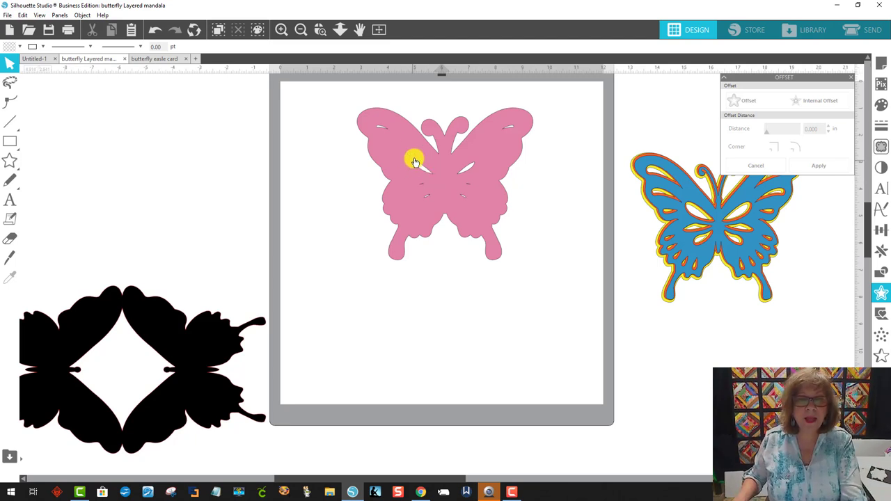
# Release the pink butterfly's compound path, weld it solid, and place it under the layered stack
pyautogui.click(414, 151)
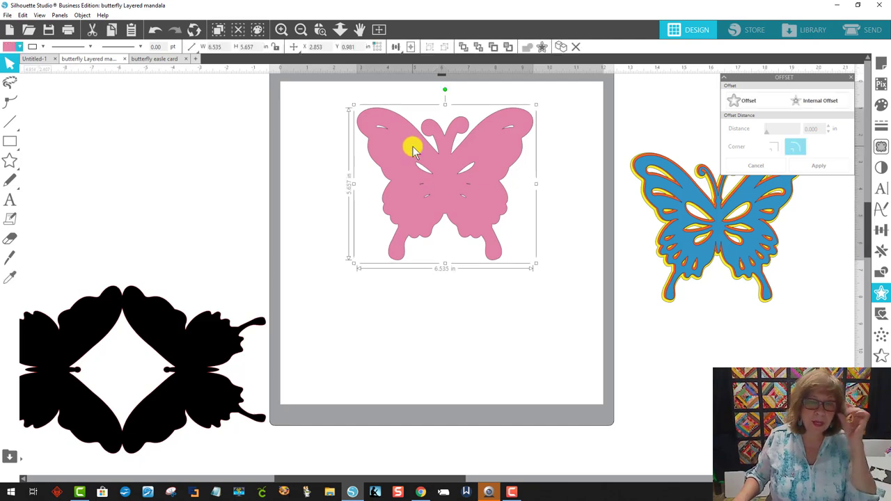
pyautogui.click(82, 15)
pyautogui.click(135, 135)
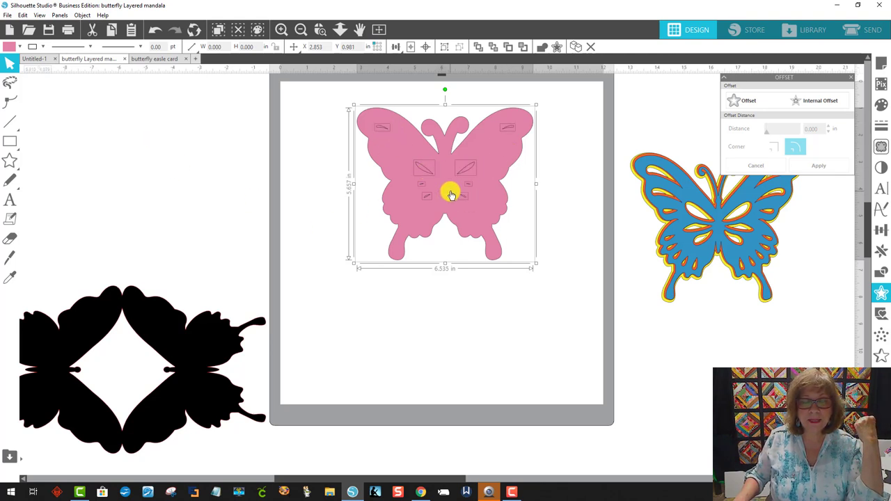
pyautogui.rightClick(482, 210)
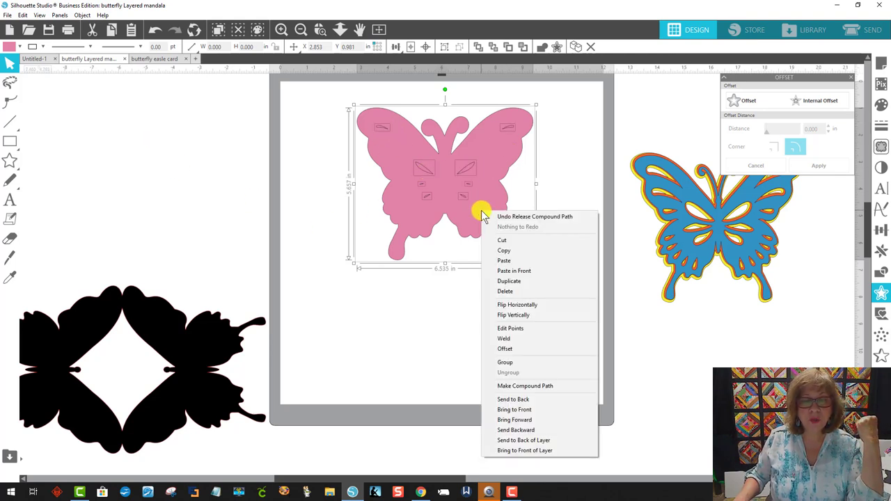
pyautogui.click(520, 339)
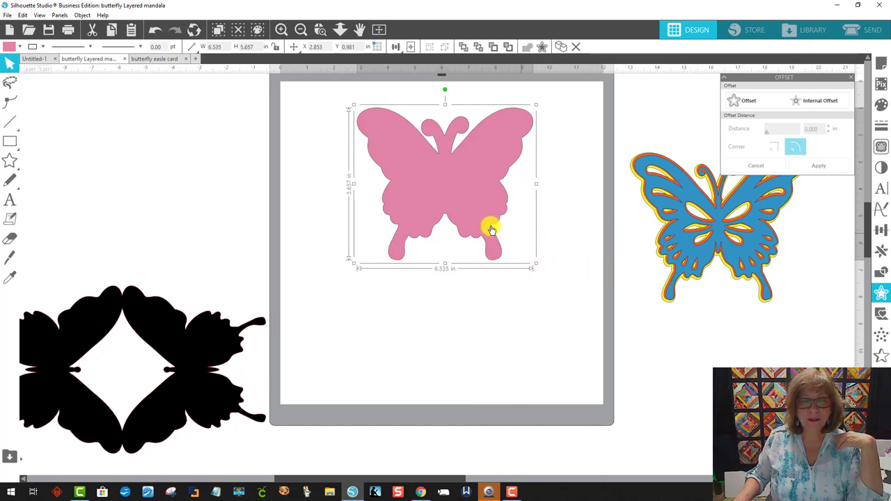
pyautogui.moveTo(490, 228); pyautogui.dragTo(750, 261)
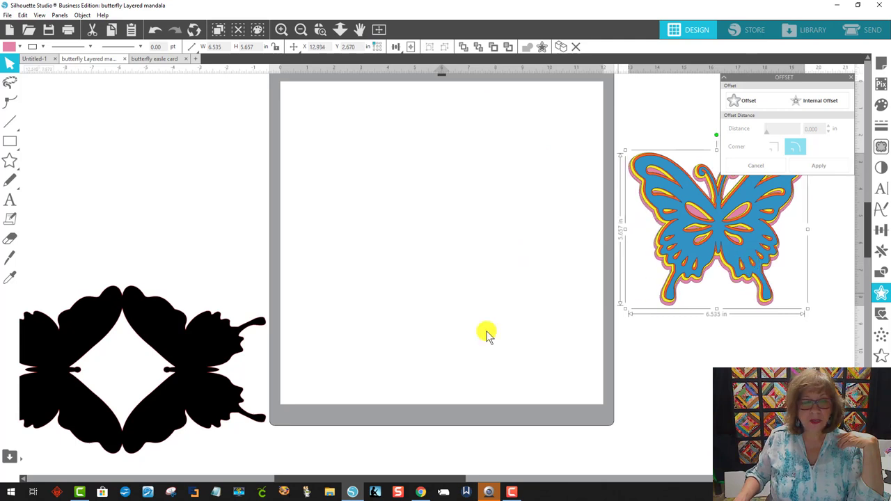
# Move the black mirrored base onto the mat and rotate it to stand vertically
pyautogui.click(204, 336)
pyautogui.moveTo(204, 337); pyautogui.dragTo(439, 219)
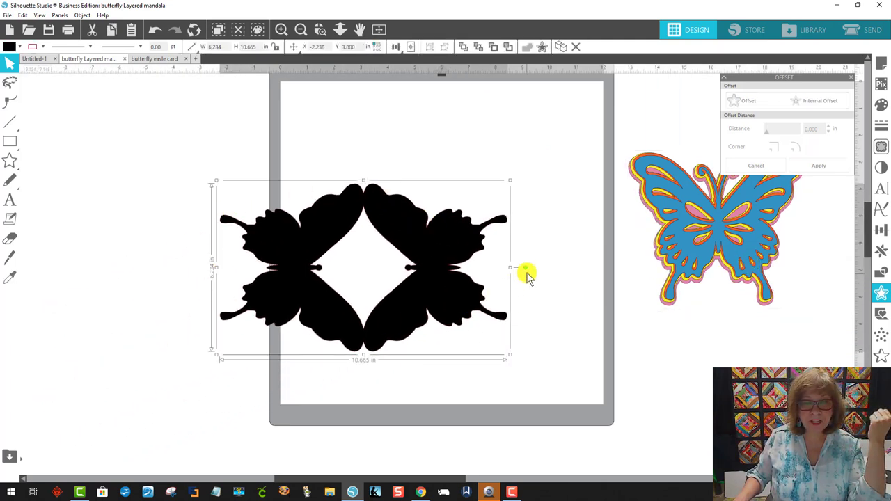
pyautogui.moveTo(527, 269); pyautogui.dragTo(364, 388)
pyautogui.moveTo(413, 197); pyautogui.dragTo(461, 158)
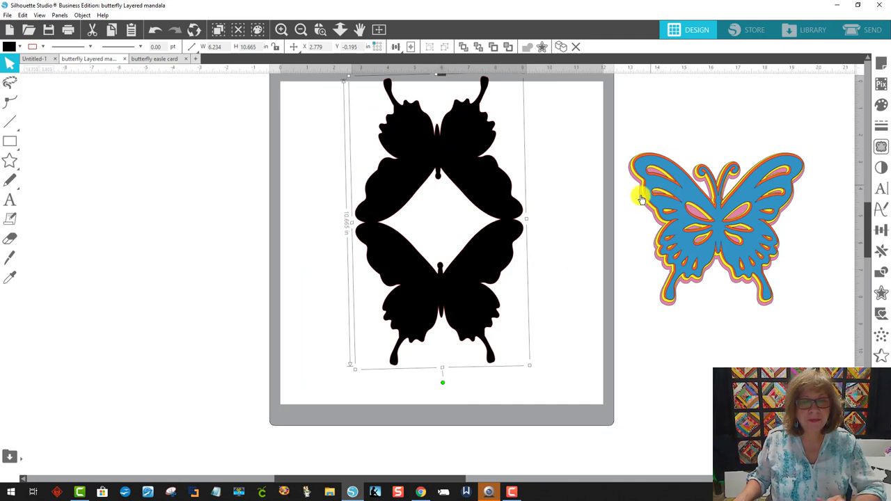
# Center-align the coloured butterfly layers and bring them in front of the black base
pyautogui.click(728, 227)
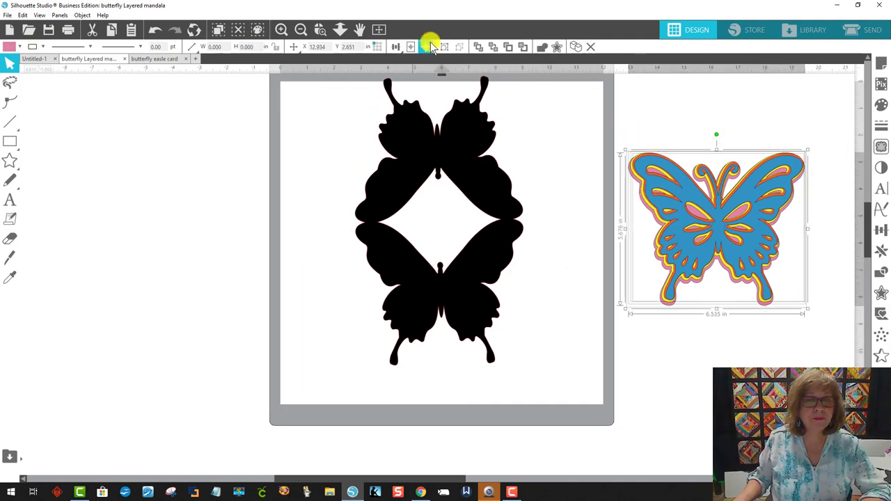
pyautogui.click(426, 47)
pyautogui.rightClick(747, 230)
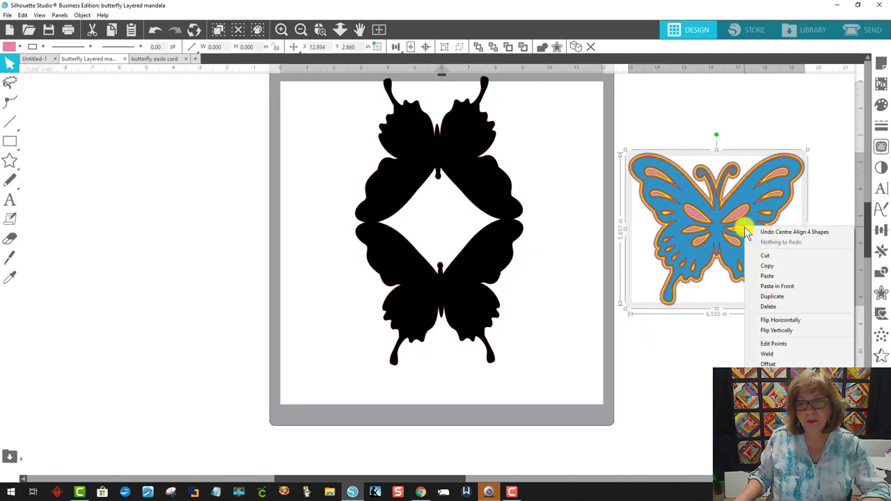
pyautogui.press('Escape')
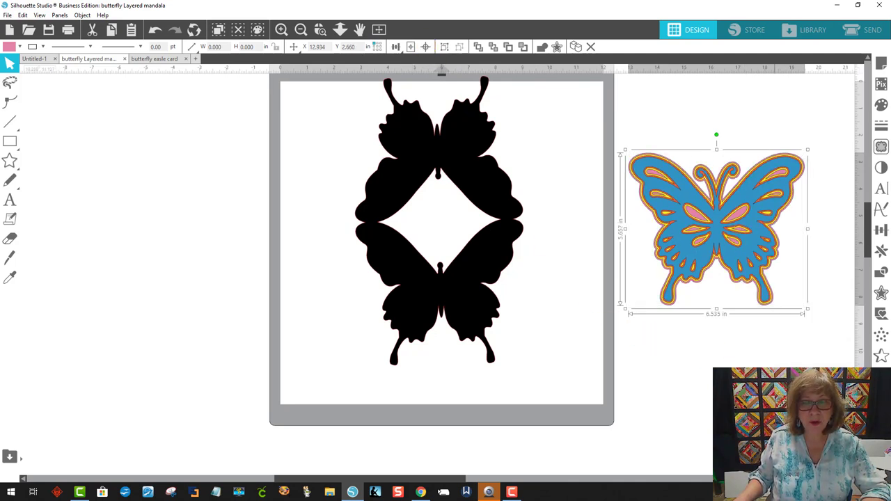
pyautogui.moveTo(745, 255); pyautogui.dragTo(686, 288)
pyautogui.rightClick(685, 288)
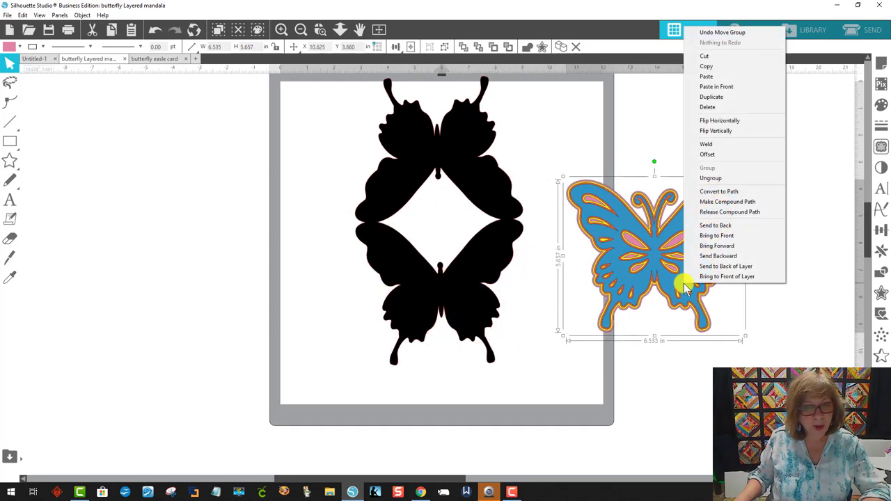
pyautogui.click(718, 237)
pyautogui.moveTo(641, 275); pyautogui.dragTo(442, 309)
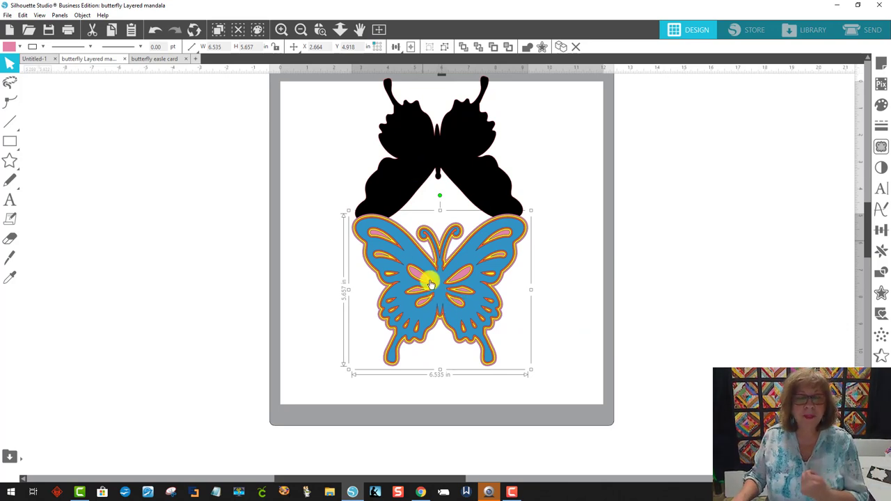
# Shift the black base to the mat's left edge, place the coloured butterfly beside it, and ungroup it
pyautogui.moveTo(523, 314); pyautogui.dragTo(696, 296)
pyautogui.moveTo(490, 201); pyautogui.dragTo(357, 218)
pyautogui.moveTo(571, 240); pyautogui.dragTo(440, 170)
pyautogui.click(624, 92)
pyautogui.rightClick(467, 195)
pyautogui.click(517, 355)
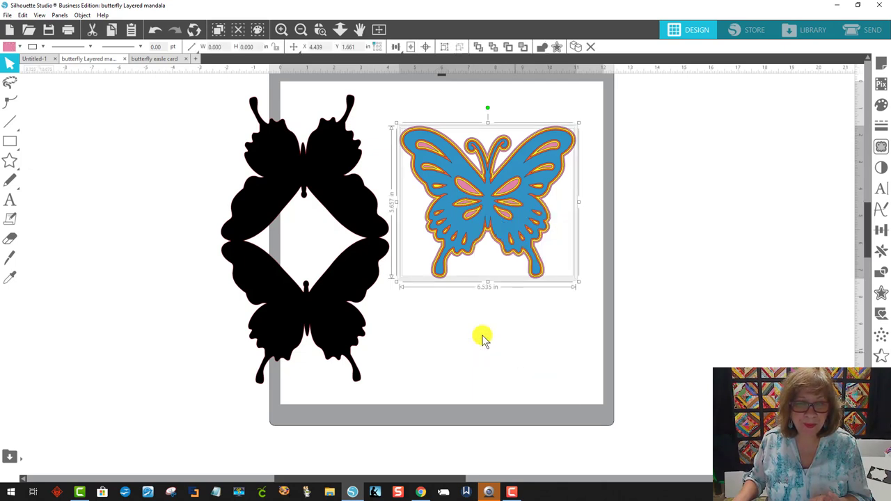
pyautogui.moveTo(334, 193); pyautogui.dragTo(311, 193)
pyautogui.click(603, 163)
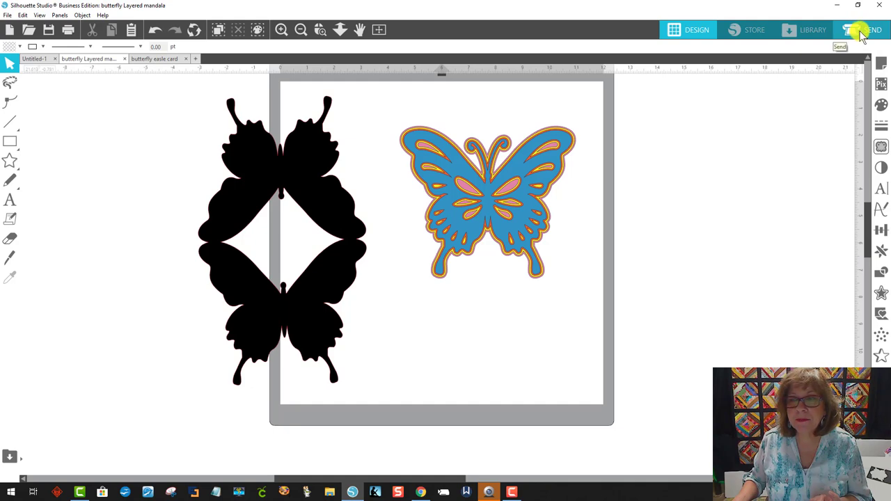
# Go to the Send workspace and list the cut settings by fill colour
pyautogui.click(862, 31)
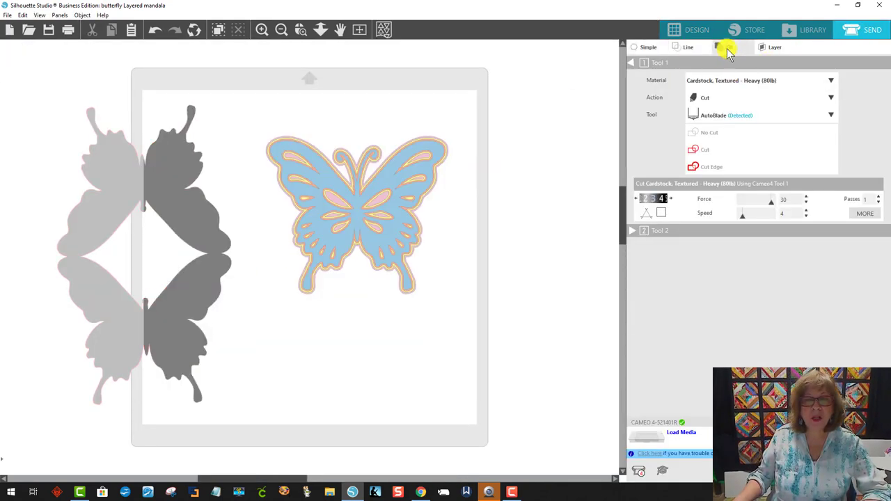
pyautogui.click(726, 48)
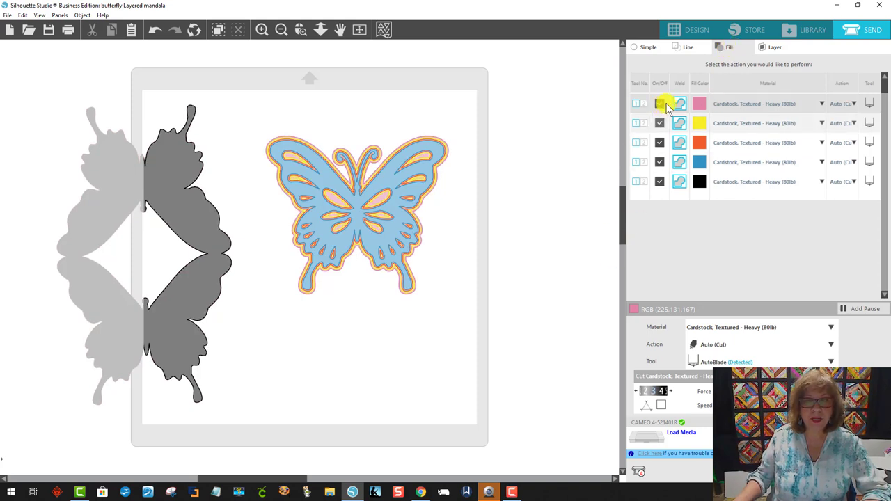
pyautogui.click(658, 182)
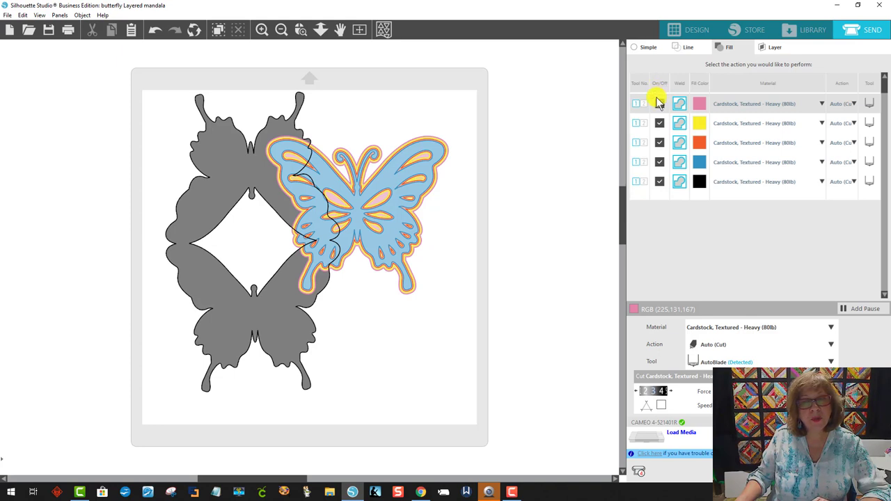
# Switch off cutting for the pink, yellow, orange, blue and black layers
pyautogui.click(659, 103)
pyautogui.click(660, 123)
pyautogui.click(659, 142)
pyautogui.click(659, 163)
pyautogui.click(660, 181)
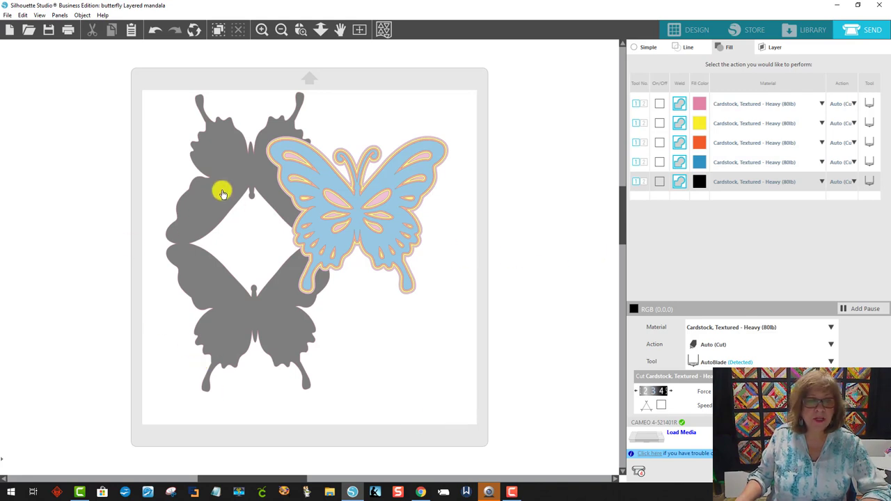
# Turn cutting back on for pink, spread out the layers, and put the pink butterfly at the mat's top-left
pyautogui.moveTo(221, 193); pyautogui.dragTo(440, 220)
pyautogui.click(659, 104)
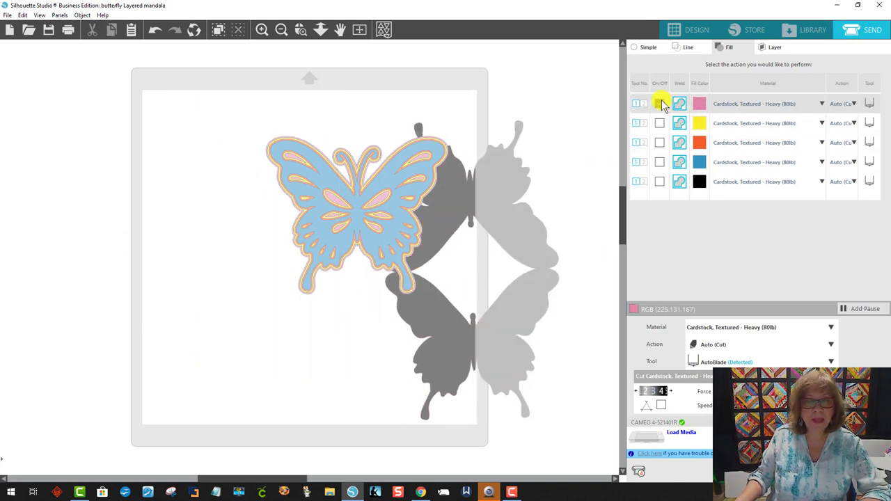
pyautogui.moveTo(362, 161); pyautogui.dragTo(407, 337)
pyautogui.moveTo(346, 194); pyautogui.dragTo(438, 279)
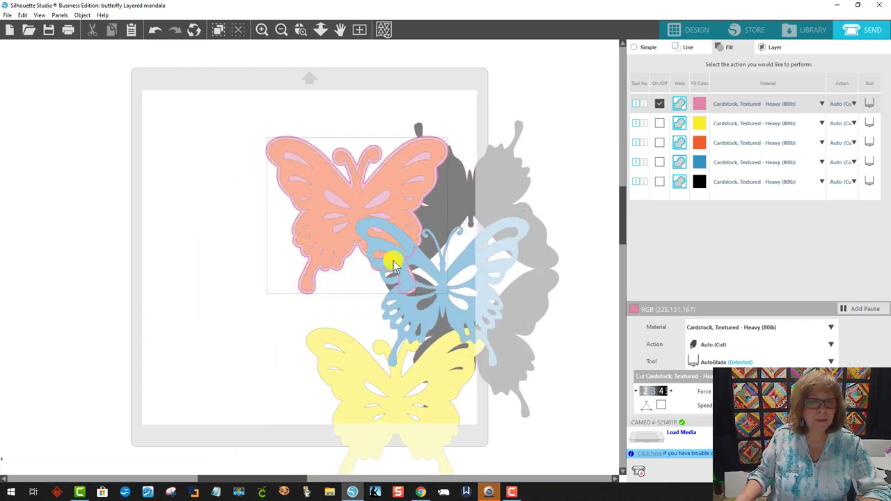
pyautogui.moveTo(406, 279); pyautogui.dragTo(468, 334)
pyautogui.moveTo(342, 205); pyautogui.dragTo(226, 168)
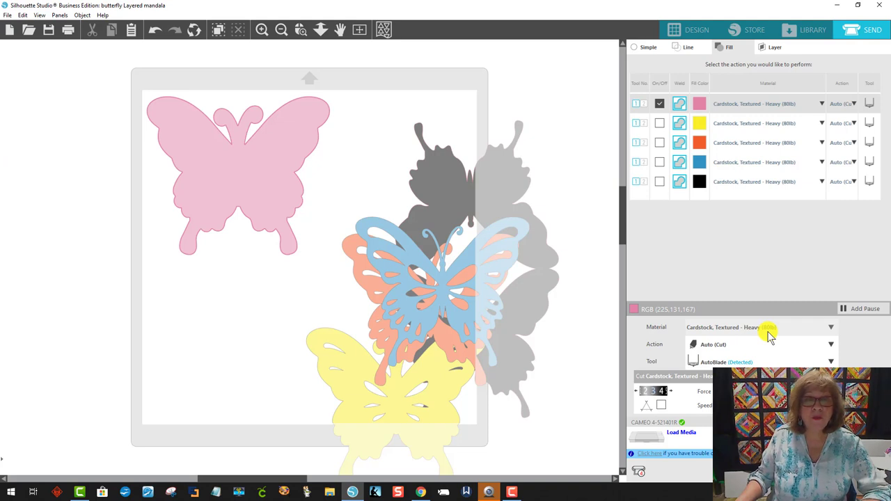
# Raise the pink layer's cutting force to 9
pyautogui.scroll(-4, 681, 394)
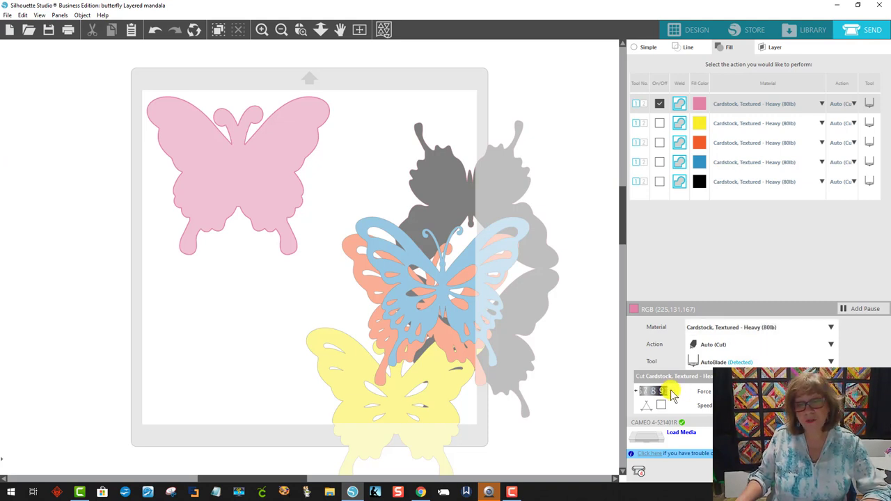
pyautogui.click(656, 392)
pyautogui.click(670, 391)
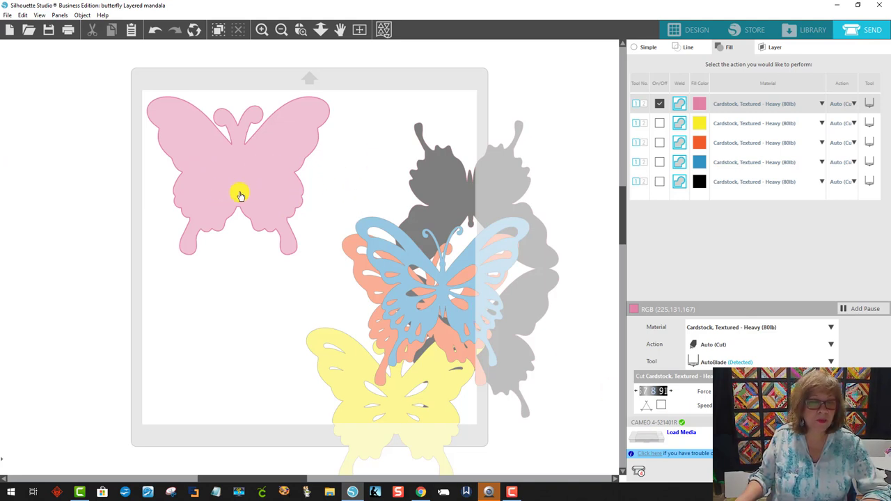
# Adjust the pink butterfly's spot and move the black, blue, orange and yellow butterflies off the mat
pyautogui.moveTo(234, 197); pyautogui.dragTo(629, 185)
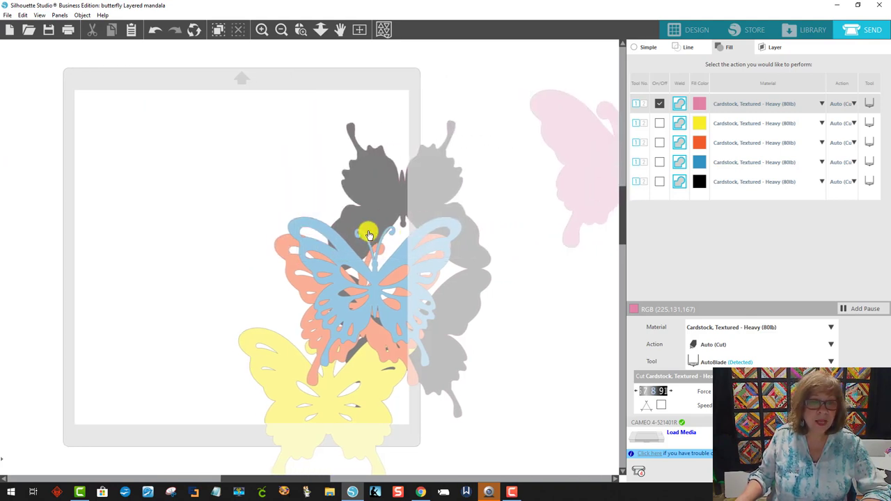
pyautogui.moveTo(364, 229); pyautogui.dragTo(2, 160)
pyautogui.moveTo(330, 246); pyautogui.dragTo(4, 234)
pyautogui.moveTo(274, 288); pyautogui.dragTo(28, 291)
pyautogui.moveTo(285, 388); pyautogui.dragTo(28, 343)
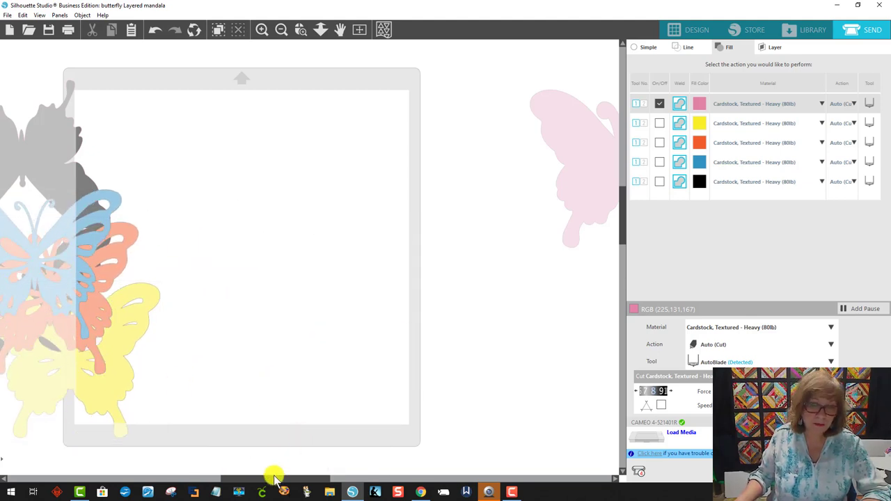
pyautogui.moveTo(272, 478); pyautogui.dragTo(237, 480)
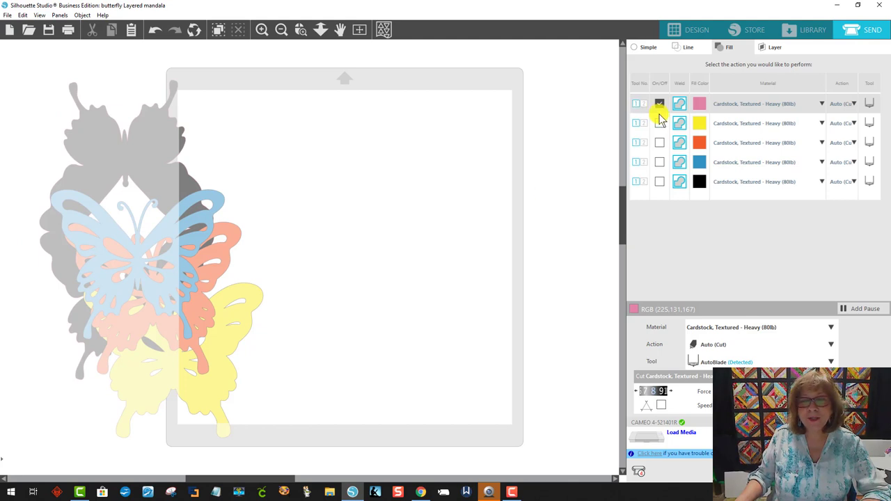
# Switch cutting from pink to yellow and place the yellow butterfly on the mat, clearing the others aside
pyautogui.click(660, 103)
pyautogui.click(659, 123)
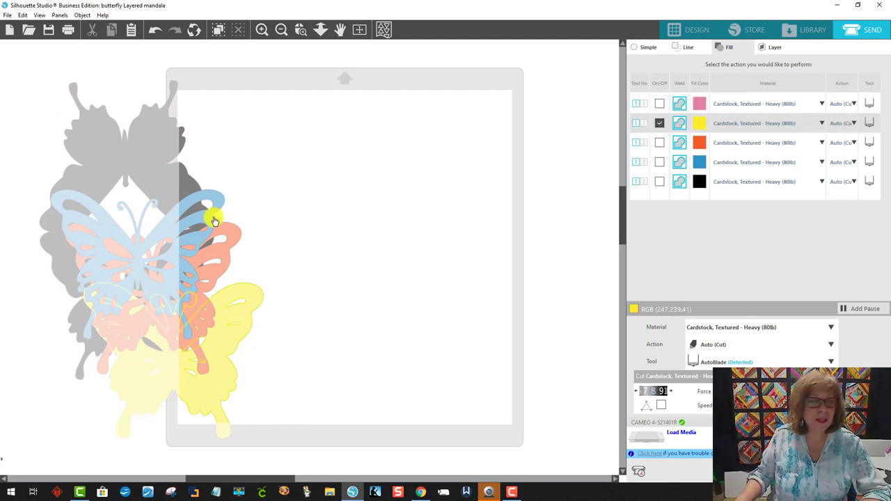
pyautogui.moveTo(199, 339); pyautogui.dragTo(301, 159)
pyautogui.moveTo(205, 275); pyautogui.dragTo(105, 310)
pyautogui.moveTo(188, 288); pyautogui.dragTo(77, 328)
pyautogui.moveTo(185, 260); pyautogui.dragTo(129, 258)
pyautogui.moveTo(249, 191); pyautogui.dragTo(257, 192)
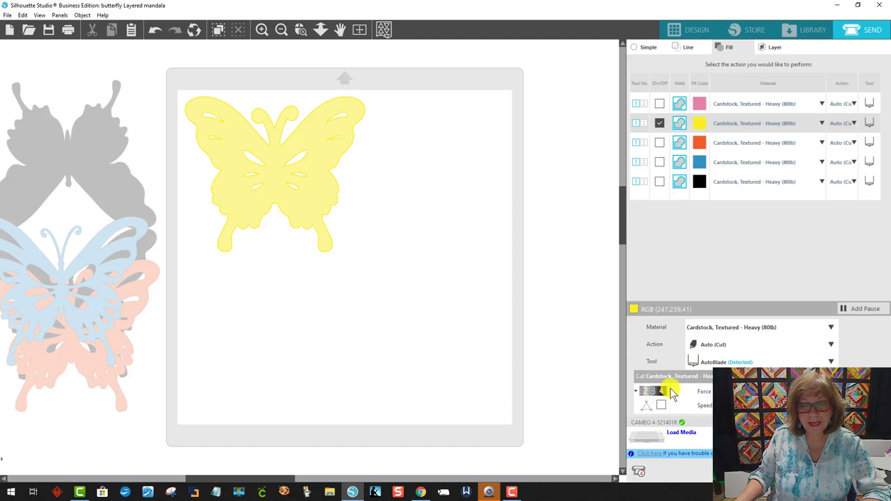
# Move yellow off the mat to the right, then cut only orange, with its butterfly at the mat's top-left
pyautogui.scroll(2, 673, 394)
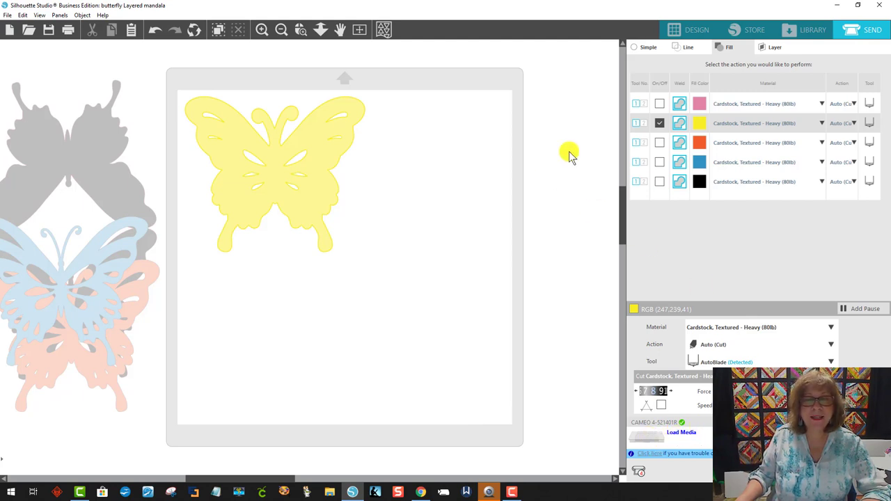
pyautogui.moveTo(358, 155); pyautogui.dragTo(679, 180)
pyautogui.click(660, 123)
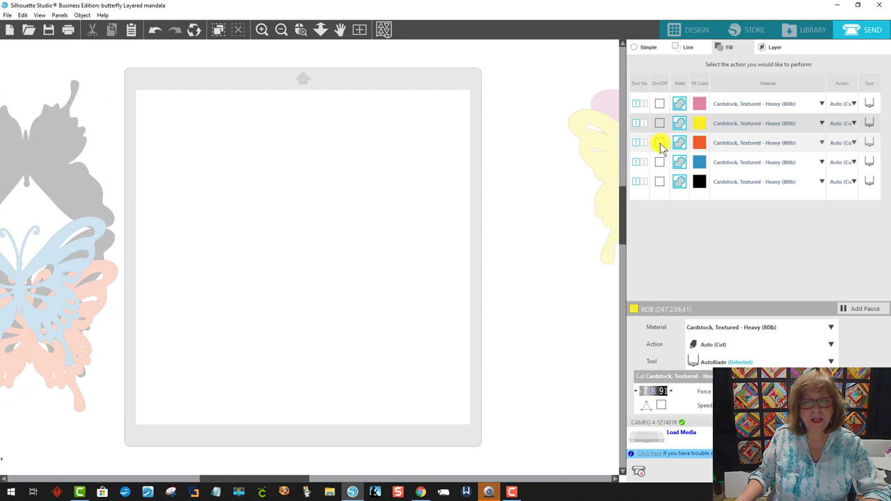
pyautogui.click(659, 142)
pyautogui.moveTo(95, 299); pyautogui.dragTo(305, 154)
pyautogui.click(457, 146)
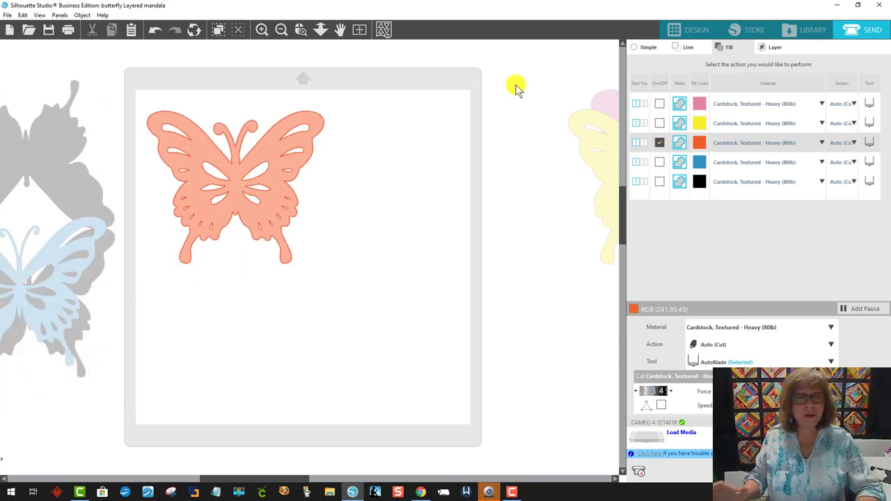